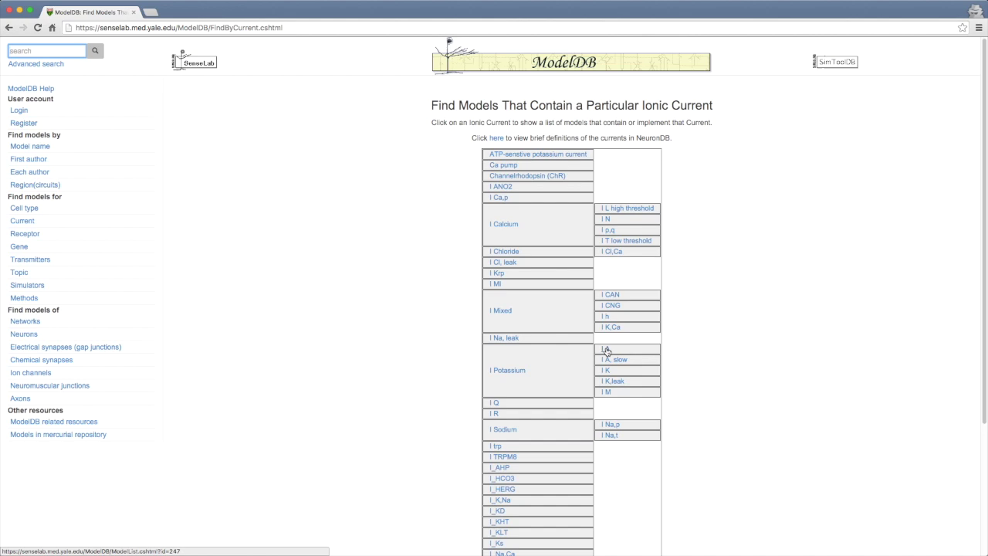
# List the ModelDB models that contain the I A current and scroll through them
pyautogui.click(606, 349)
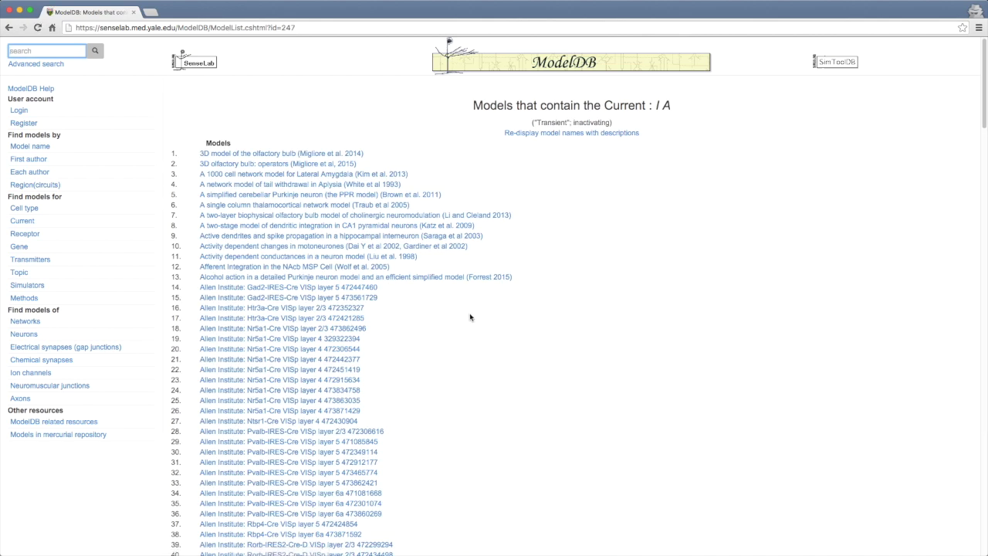
pyautogui.scroll(-10, 470, 316)
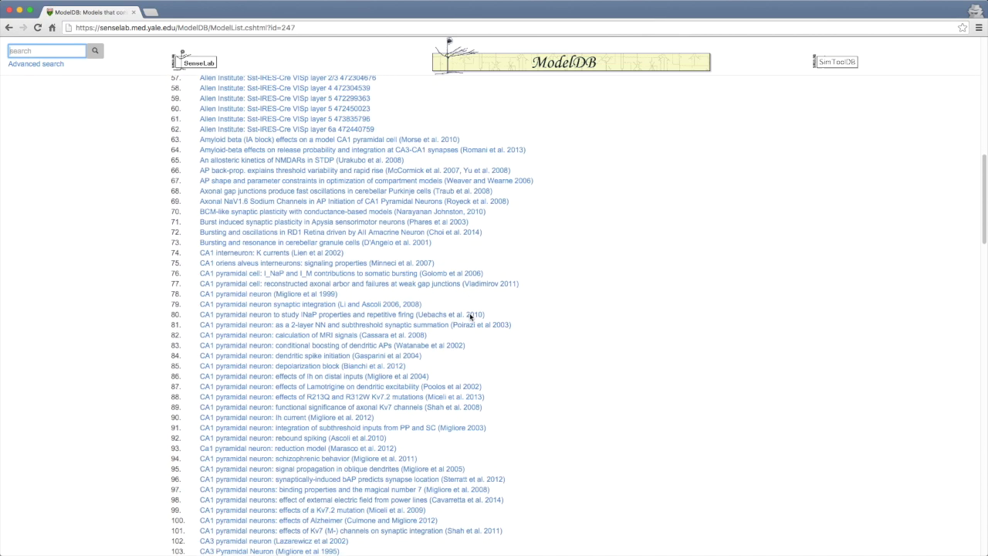
pyautogui.scroll(-20, 470, 317)
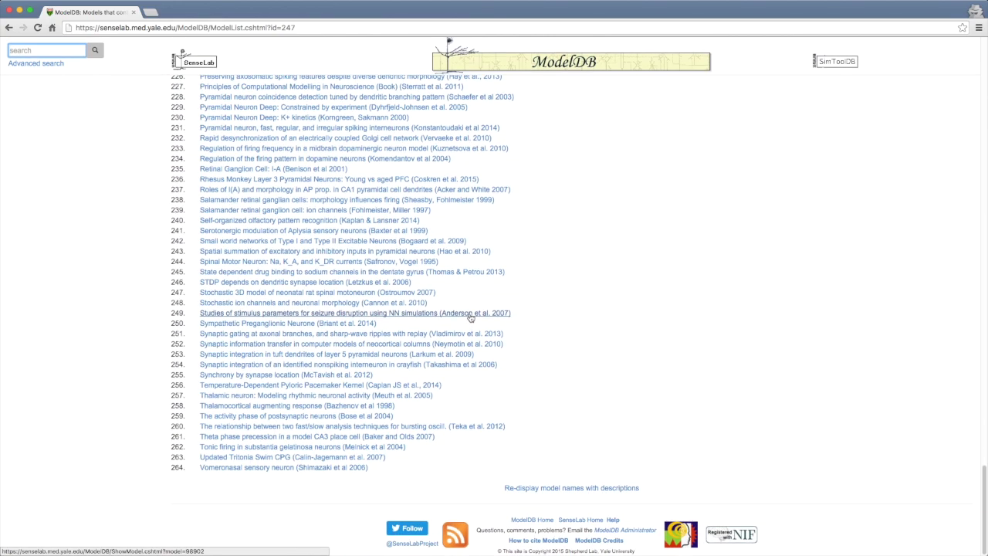
pyautogui.scroll(6, 342, 155)
# Open and look over the NAcc medium spiny neuron model page
pyautogui.click(339, 177)
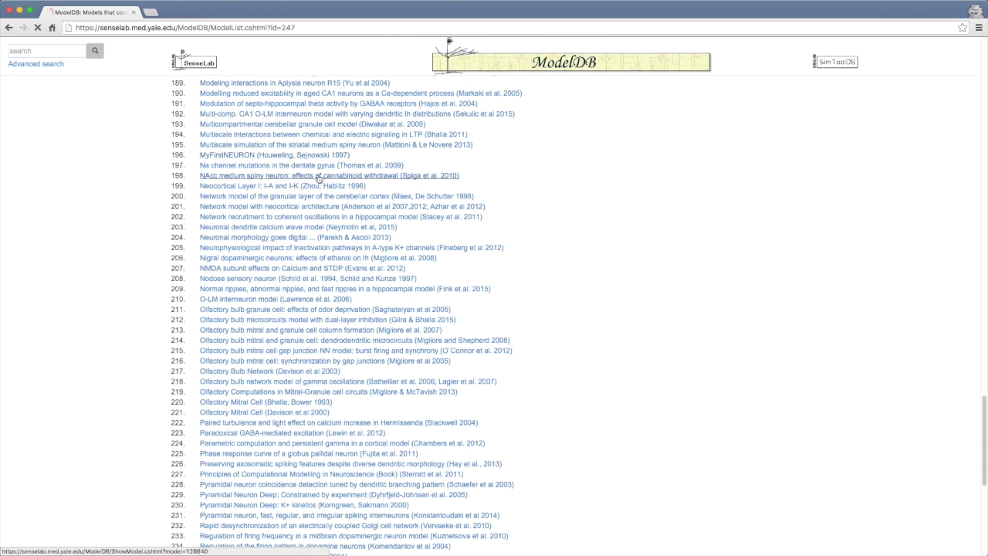
pyautogui.scroll(-3, 357, 264)
pyautogui.scroll(2, 355, 264)
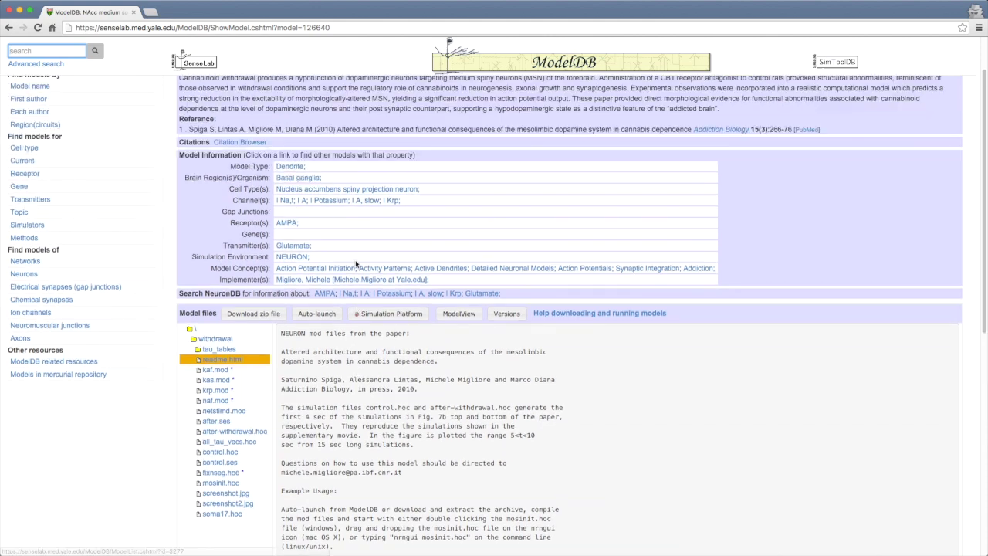
pyautogui.hscroll(-5, 355, 264)
pyautogui.scroll(-5, 356, 263)
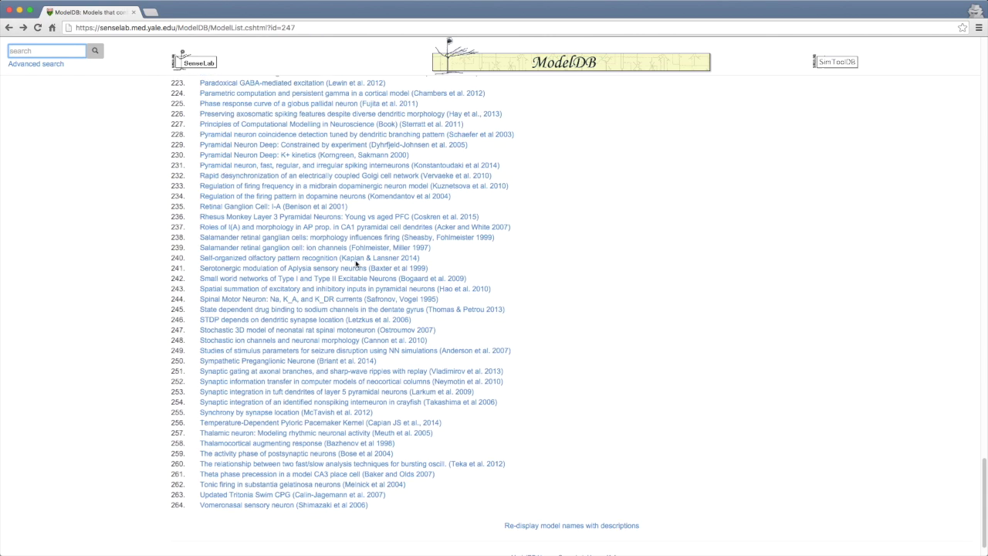
# Open the neocortical columns information transfer model, check its citation, then return to the list's top
pyautogui.click(276, 380)
pyautogui.scroll(-5, 269, 382)
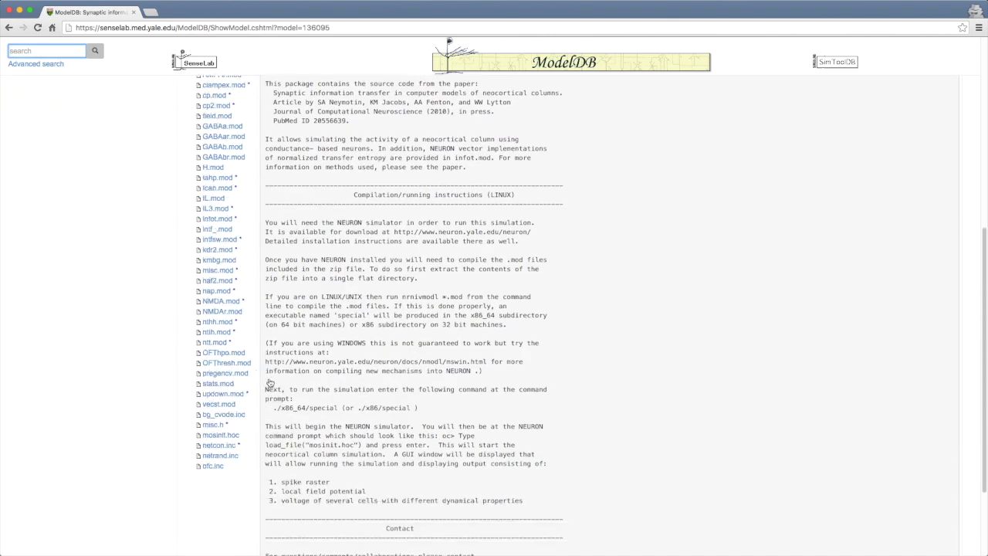
pyautogui.scroll(10, 270, 382)
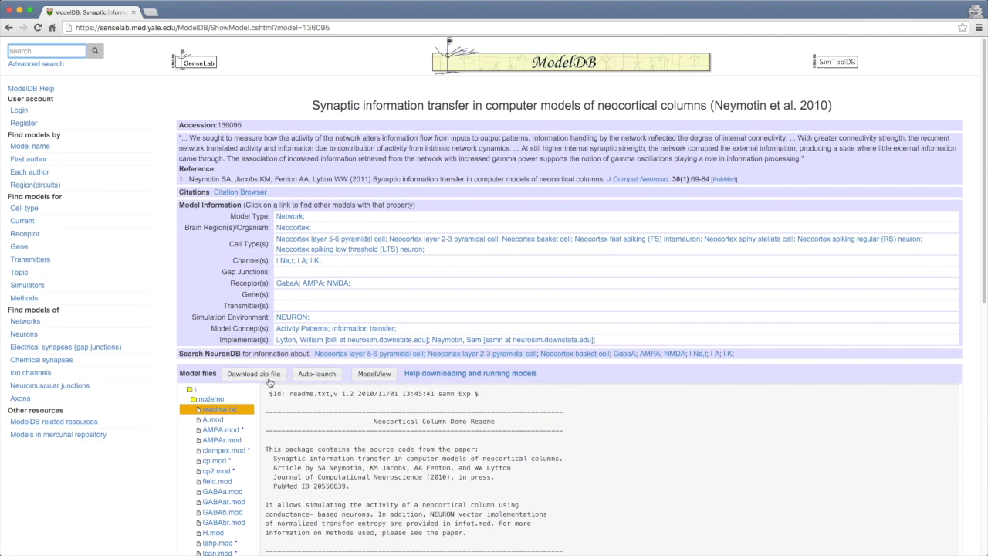
pyautogui.moveTo(199, 178); pyautogui.dragTo(604, 174)
pyautogui.click(529, 179)
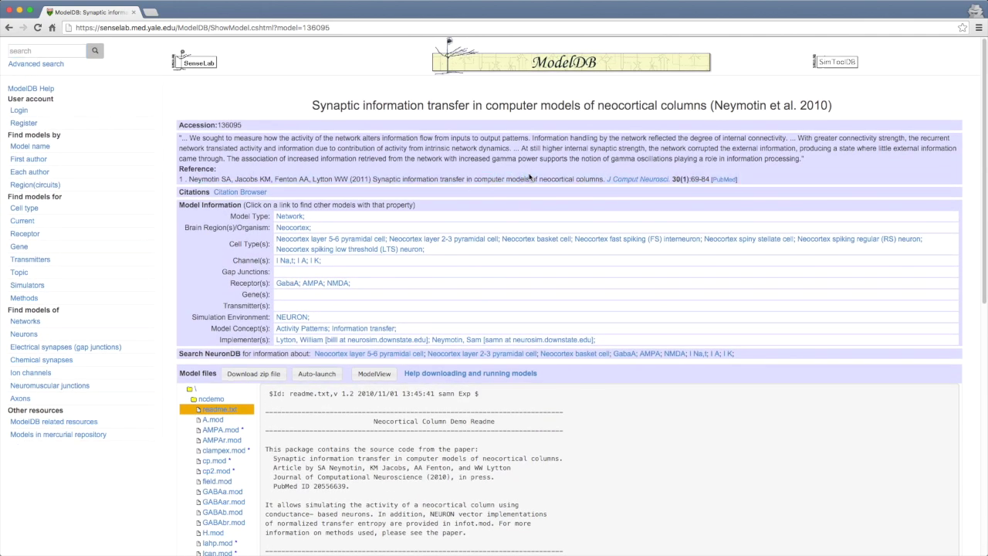
pyautogui.hscroll(-5, 529, 177)
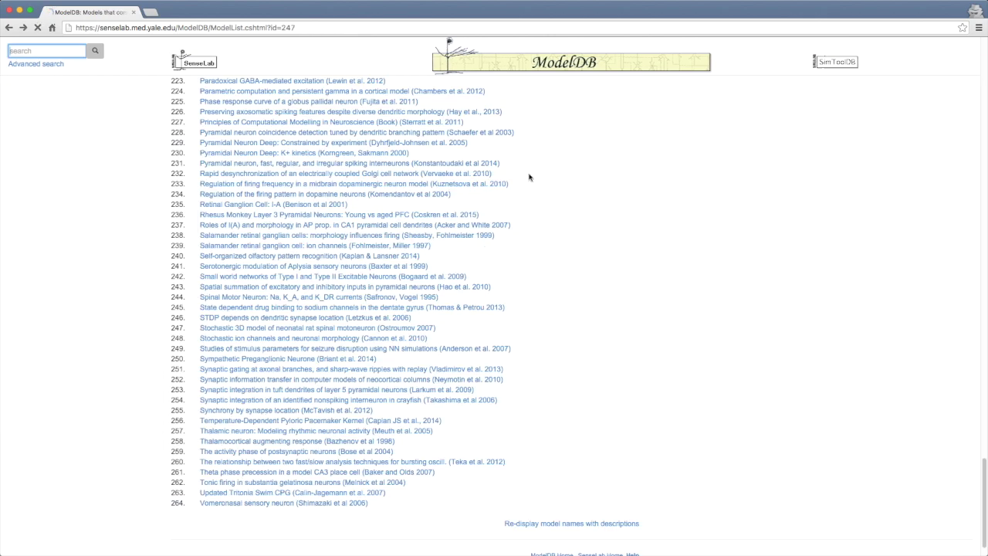
pyautogui.scroll(20, 529, 177)
pyautogui.scroll(10, 530, 178)
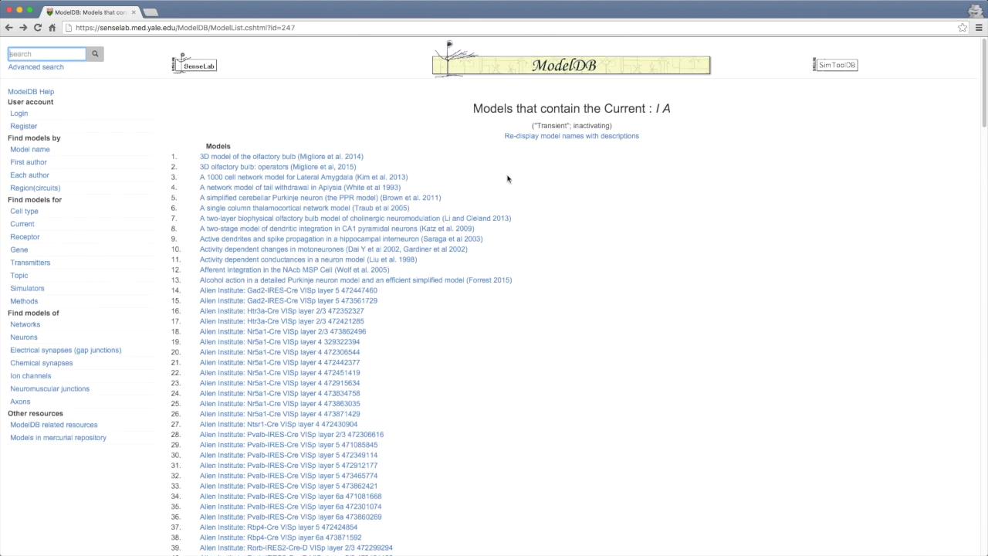
# Search for icgenealogy and open the ICGenealogy home page listing 2378 NEURON ion channels
pyautogui.click(307, 27)
pyautogui.write('icgenealogy')
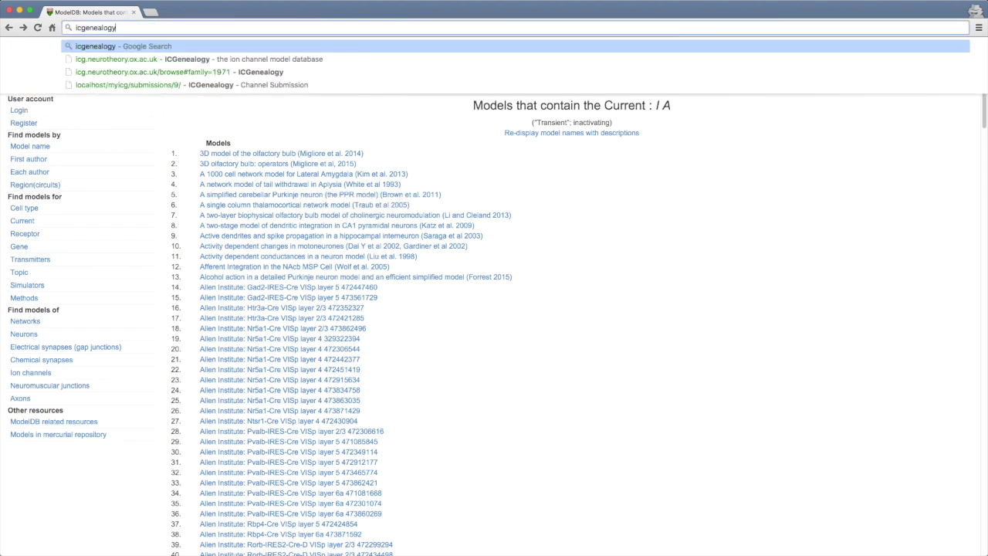
pyautogui.press('Return')
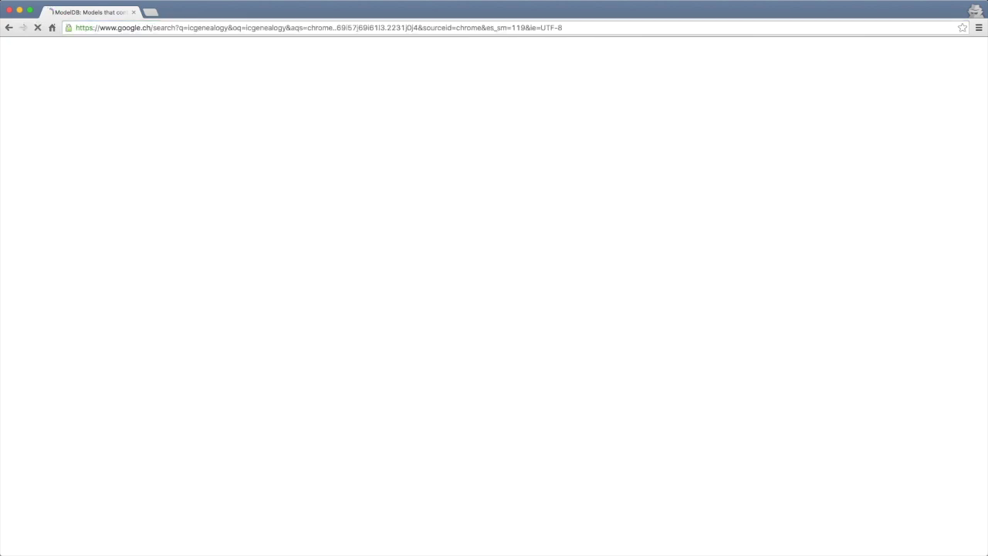
pyautogui.click(131, 166)
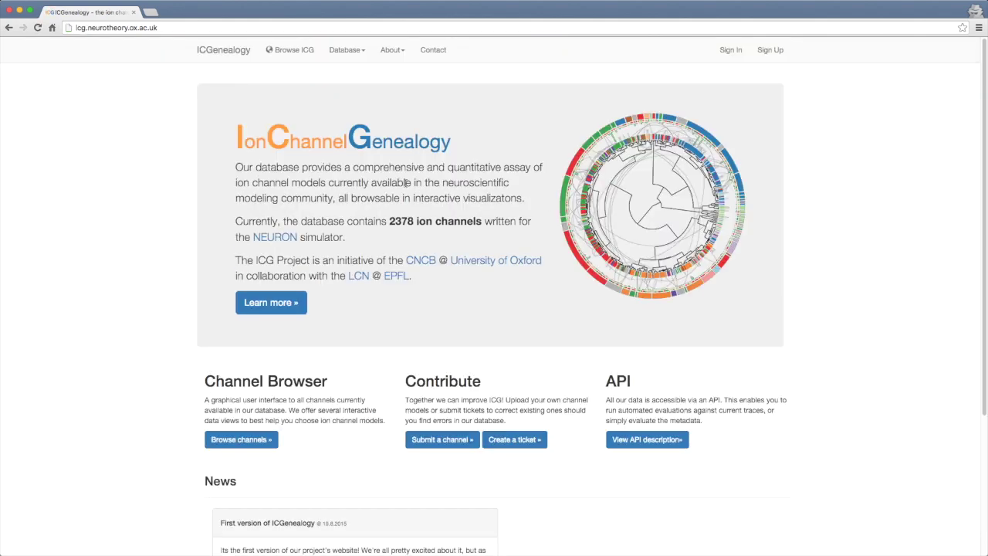
pyautogui.scroll(-2, 432, 189)
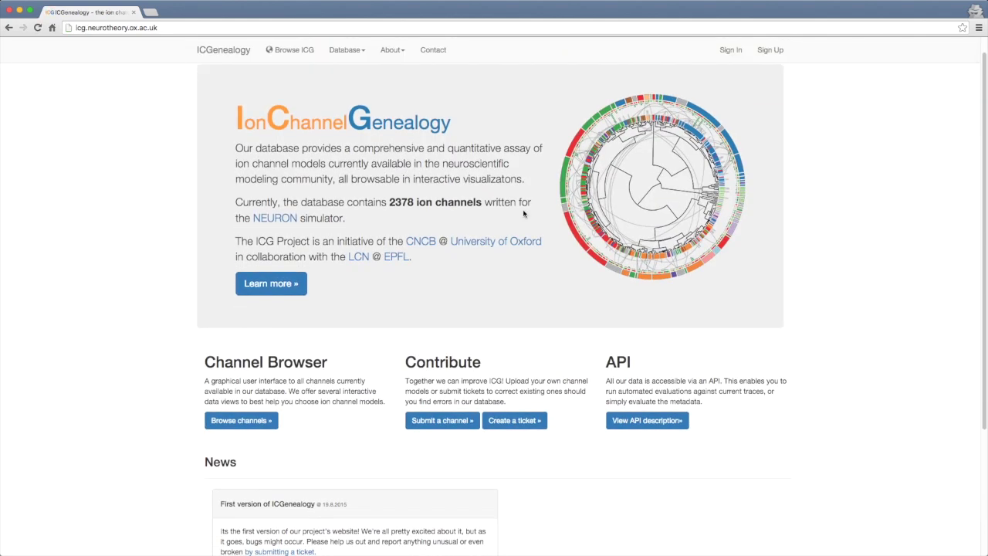
pyautogui.scroll(-3, 523, 214)
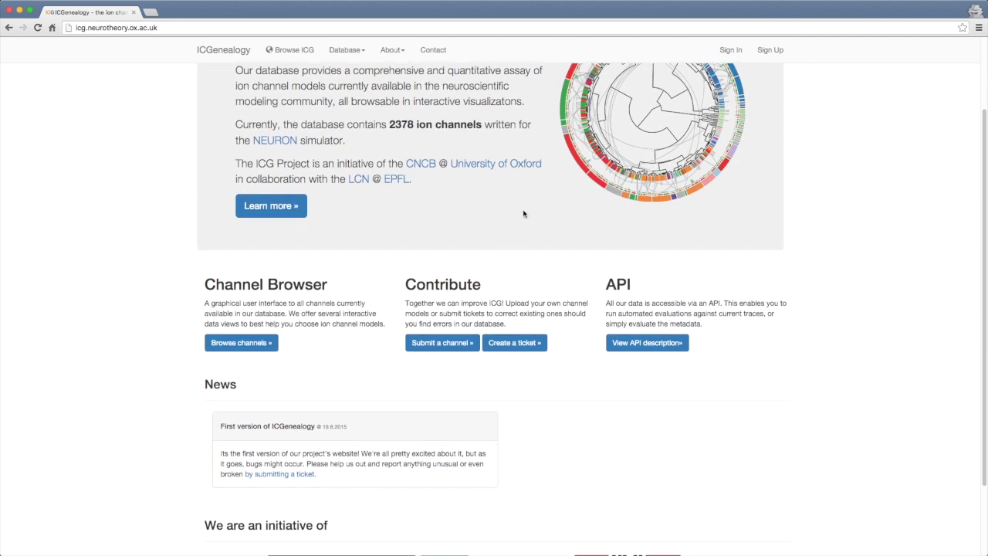
pyautogui.scroll(5, 523, 213)
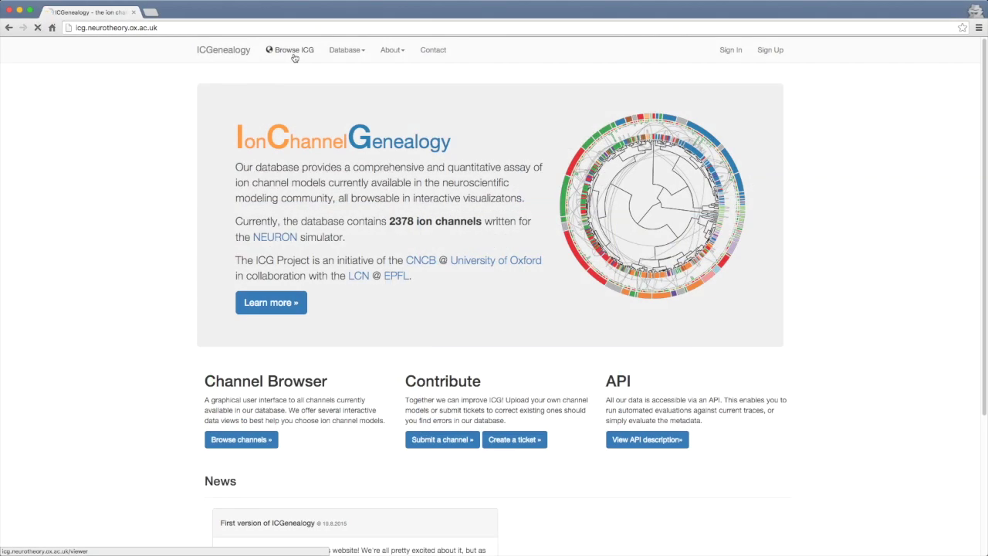
# Open the Browse ICG channel browser and zoom into the potassium family graph
pyautogui.click(294, 50)
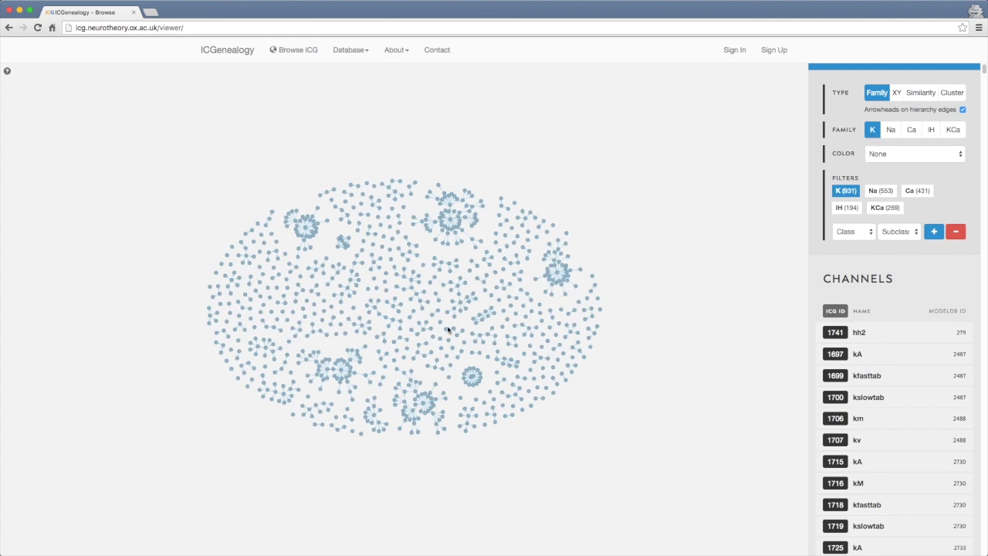
pyautogui.scroll(1, 408, 338)
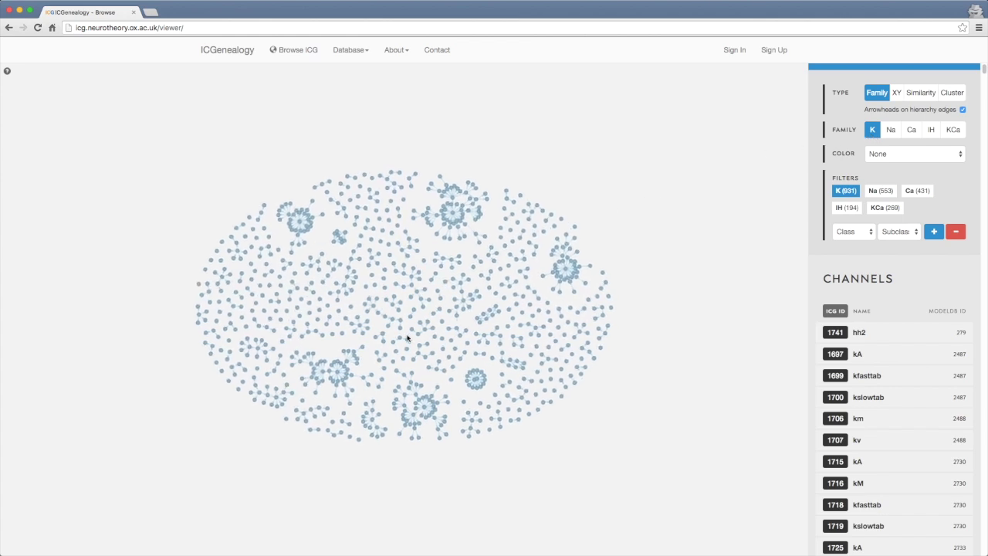
pyautogui.scroll(3, 407, 338)
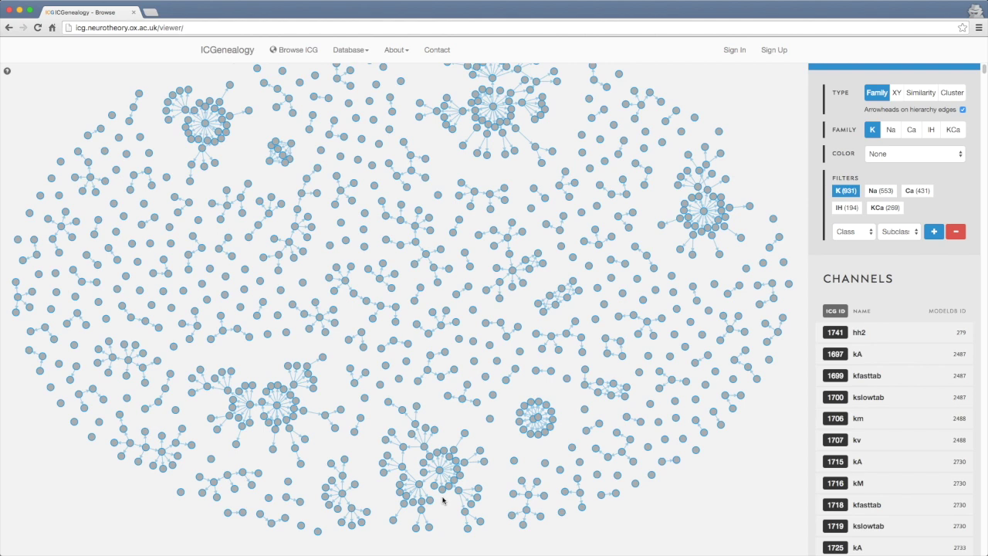
pyautogui.moveTo(442, 500); pyautogui.dragTo(441, 452)
pyautogui.scroll(2, 441, 456)
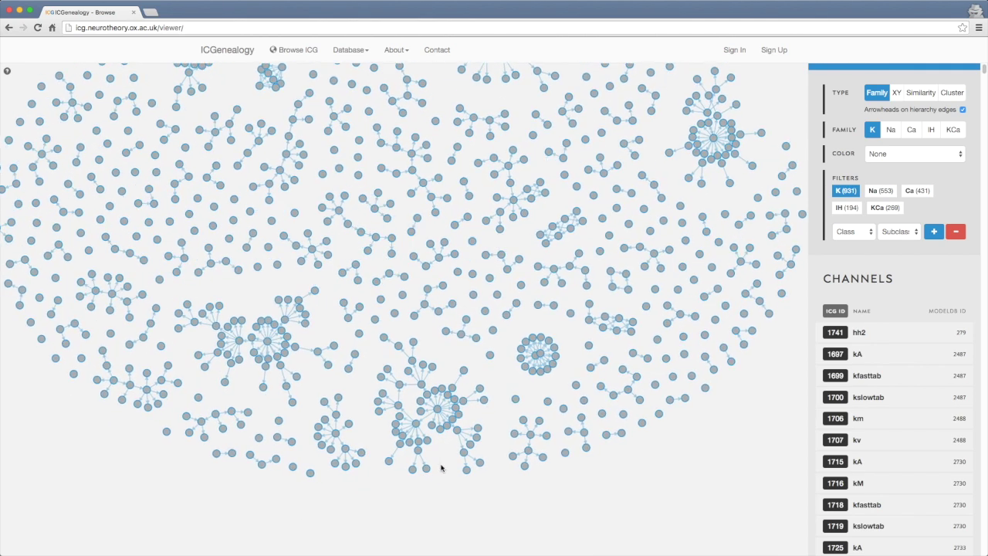
pyautogui.scroll(3, 441, 466)
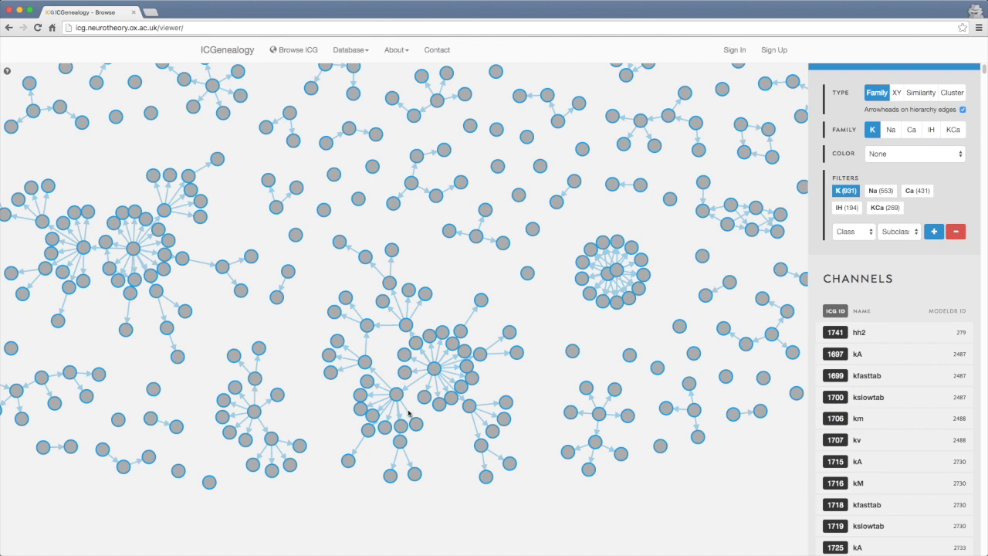
pyautogui.moveTo(400, 402)
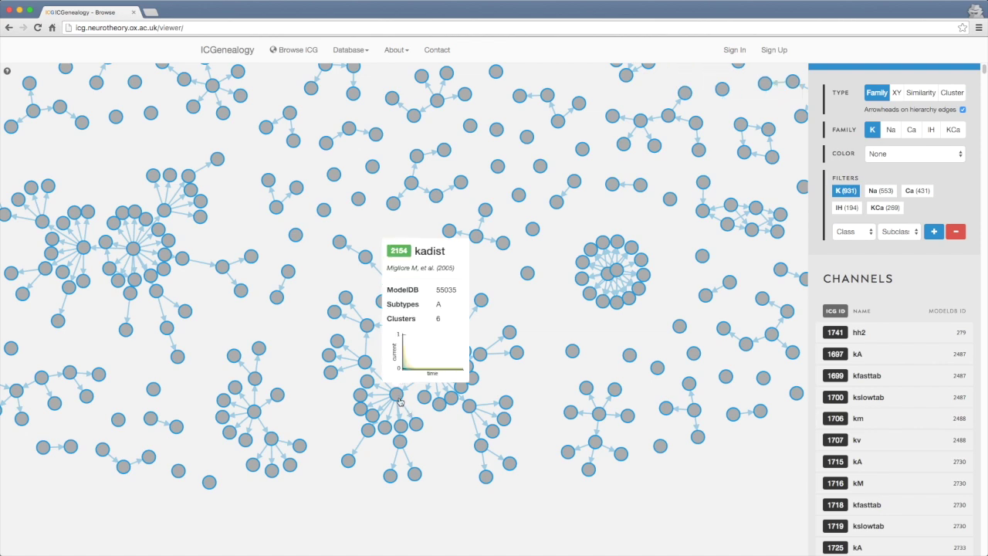
pyautogui.moveTo(379, 417)
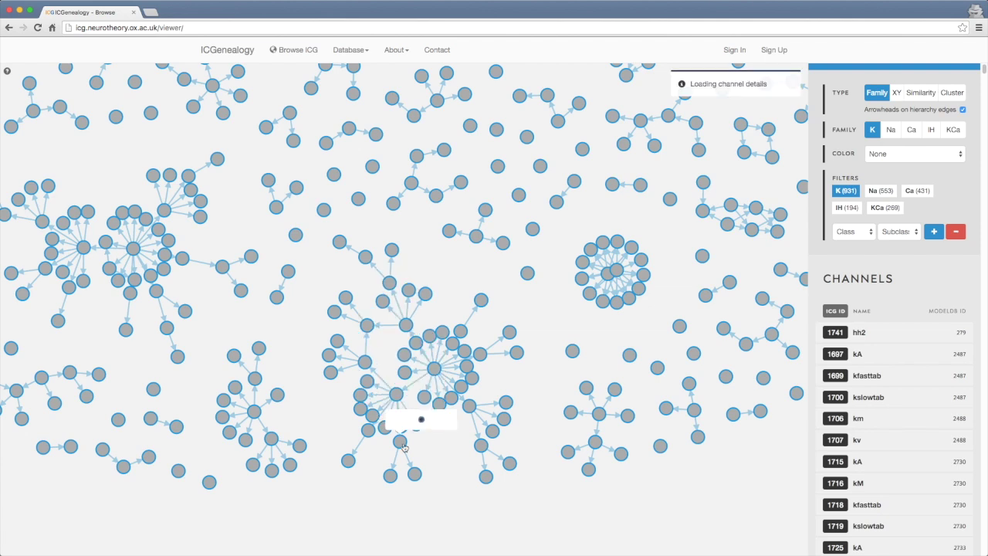
# View the kadist channel's details and current traces, then return to the Channels list
pyautogui.click(391, 287)
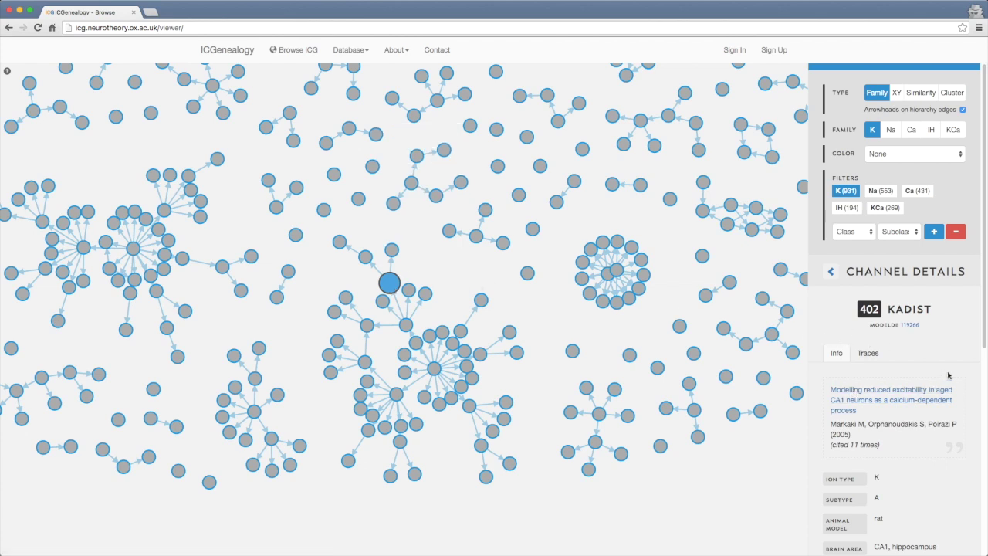
pyautogui.moveTo(983, 329); pyautogui.dragTo(964, 361)
pyautogui.click(883, 285)
pyautogui.moveTo(984, 297); pyautogui.dragTo(983, 255)
pyautogui.click(830, 272)
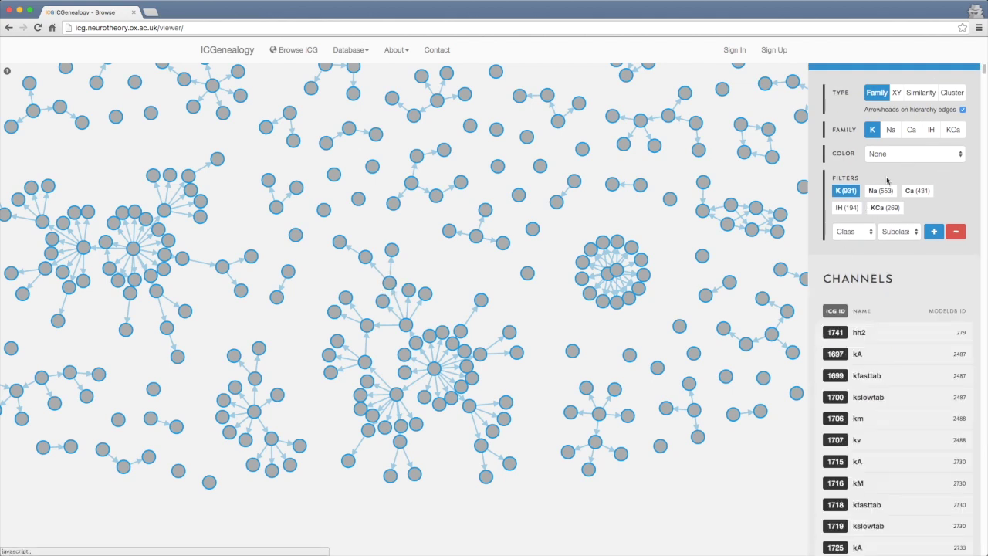
# Colour the channel nodes by Animal Model, then switch to the XY scatter plot
pyautogui.click(894, 156)
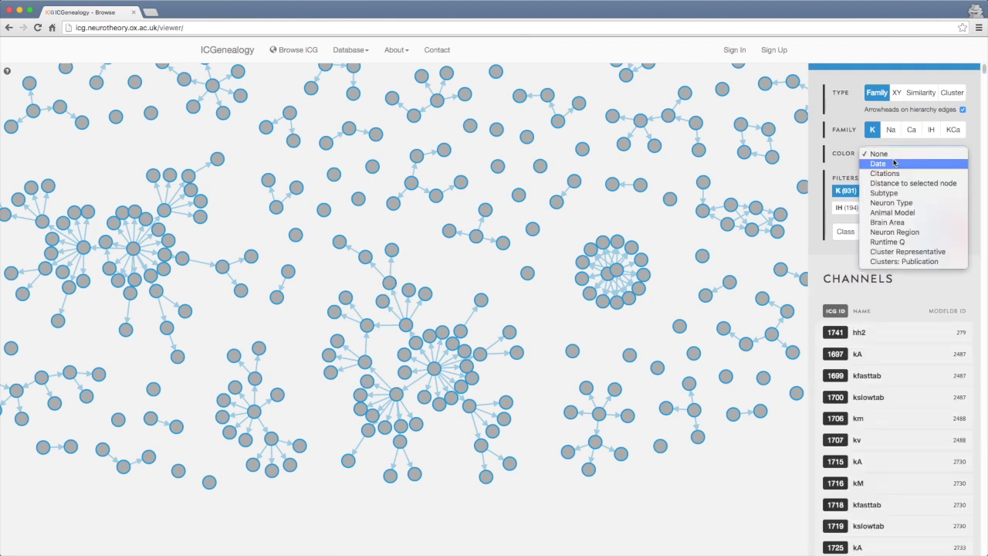
pyautogui.click(892, 213)
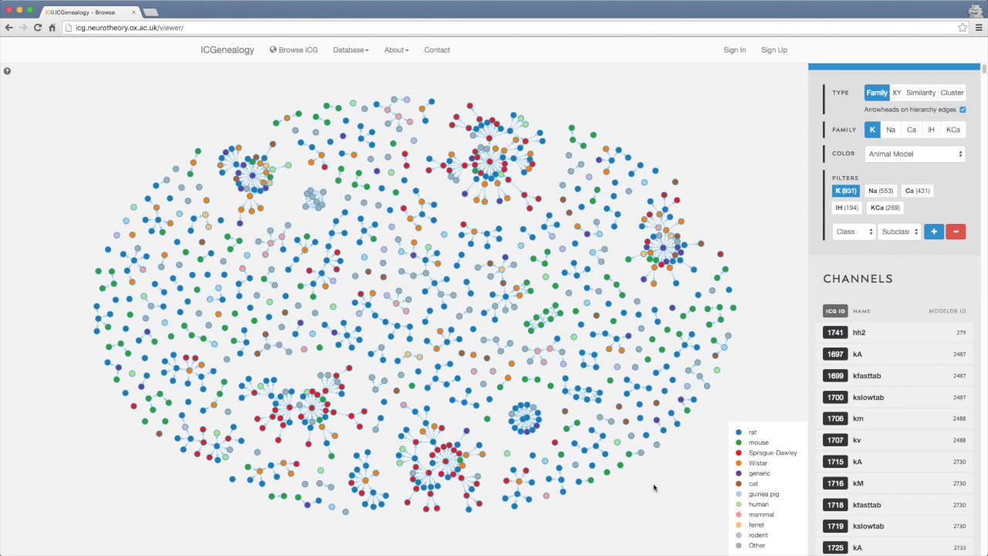
pyautogui.click(896, 93)
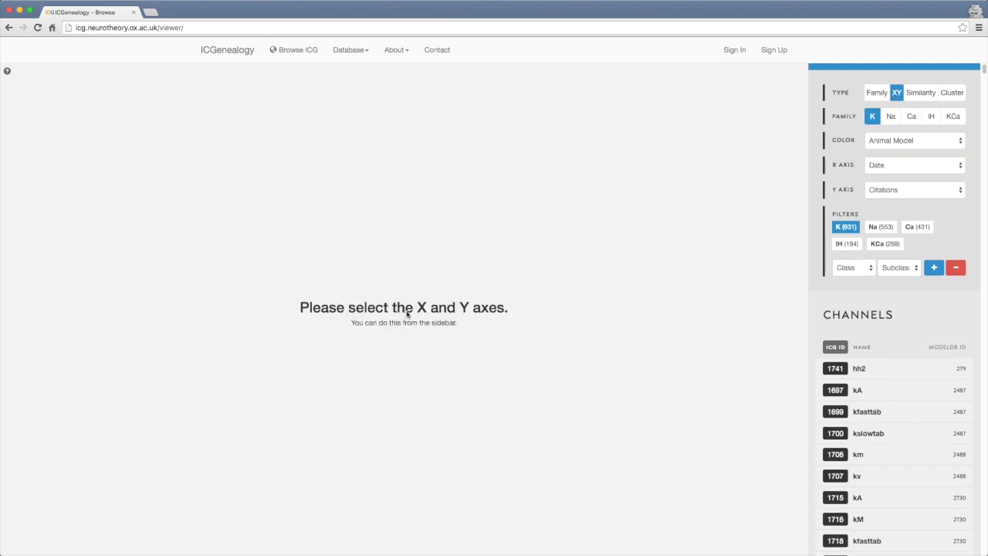
# Plot Animal Model on the X axis against Citations on the Y axis
pyautogui.click(899, 167)
pyautogui.click(889, 205)
pyautogui.click(896, 190)
pyautogui.click(894, 190)
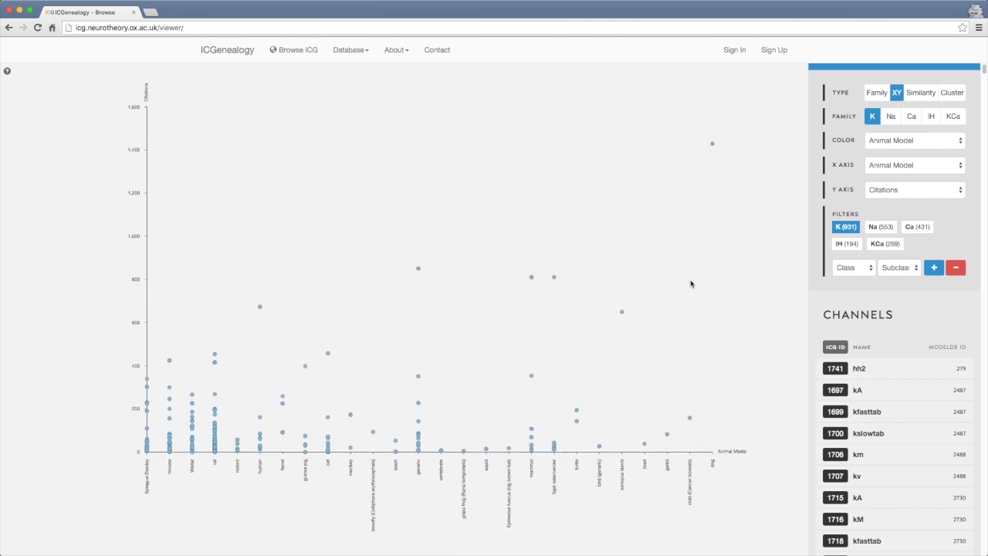
pyautogui.scroll(4, 425, 399)
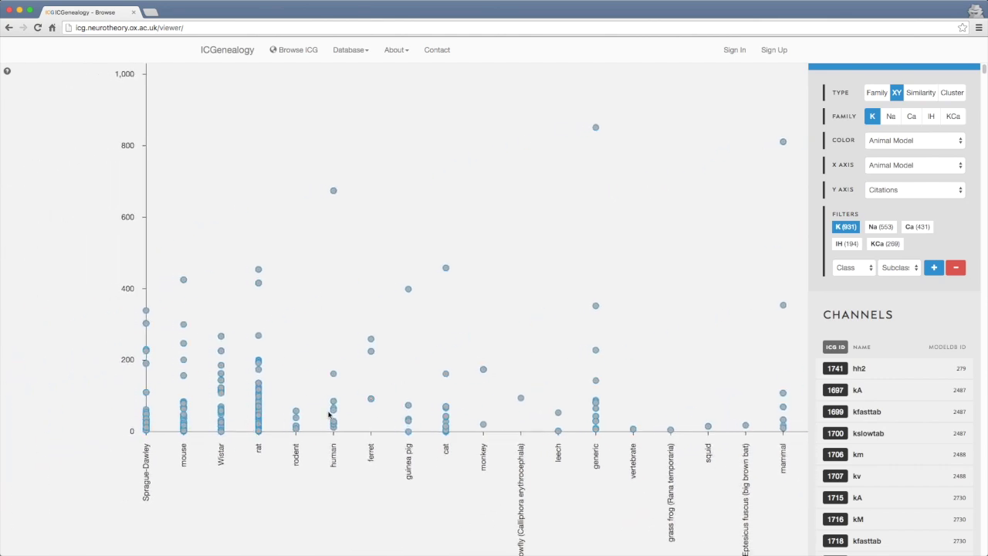
pyautogui.moveTo(335, 192)
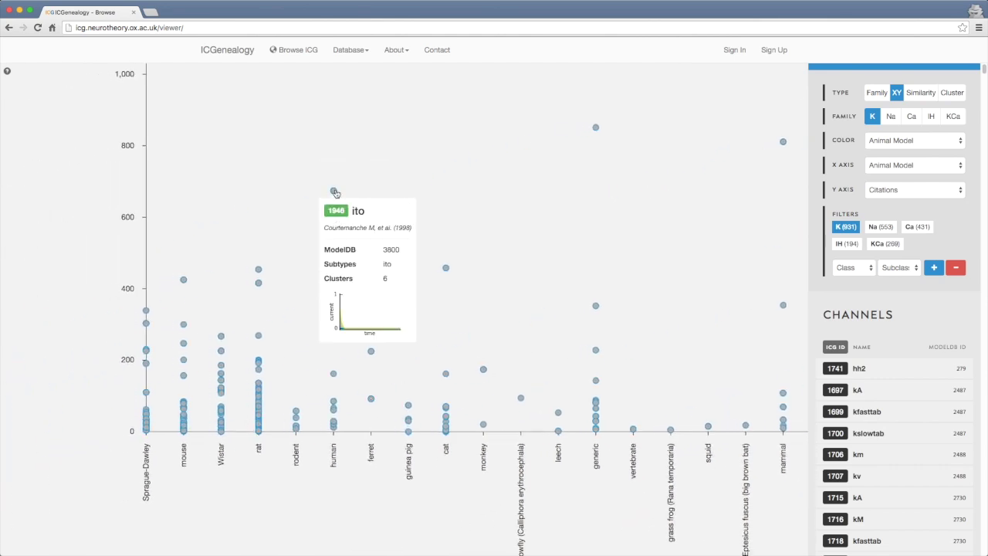
pyautogui.moveTo(259, 272)
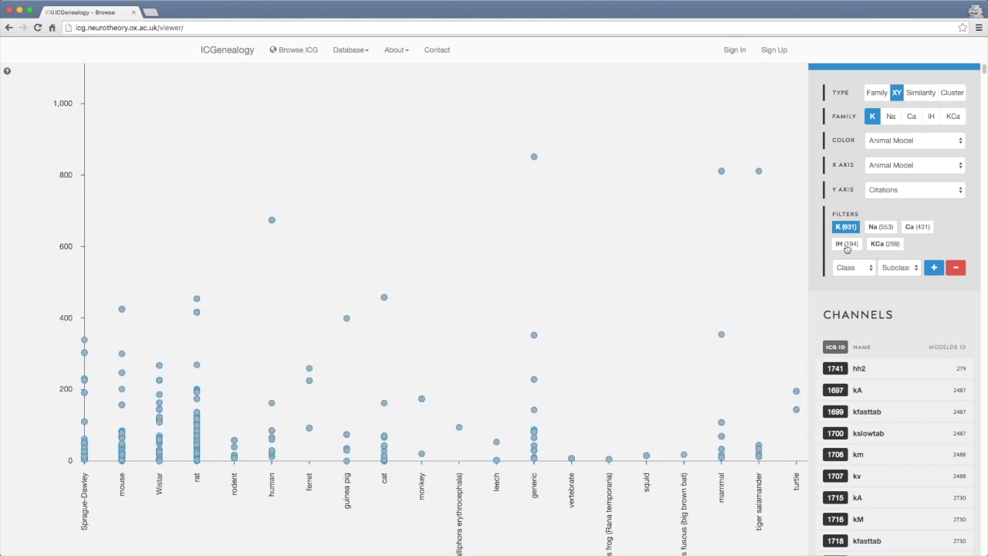
# Add a Subtype = A filter and pan the chart toward higher citation values
pyautogui.click(844, 269)
pyautogui.click(852, 287)
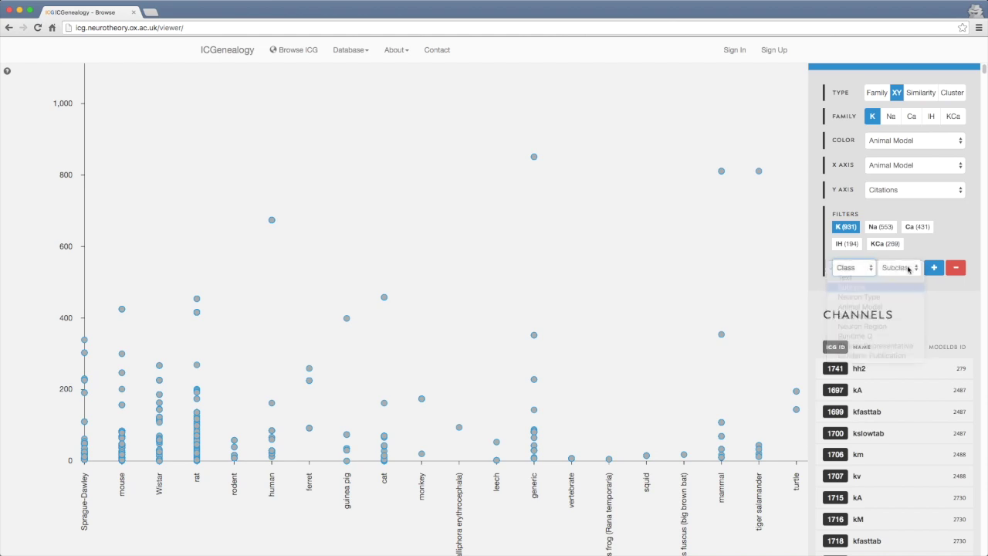
pyautogui.click(897, 268)
pyautogui.click(894, 355)
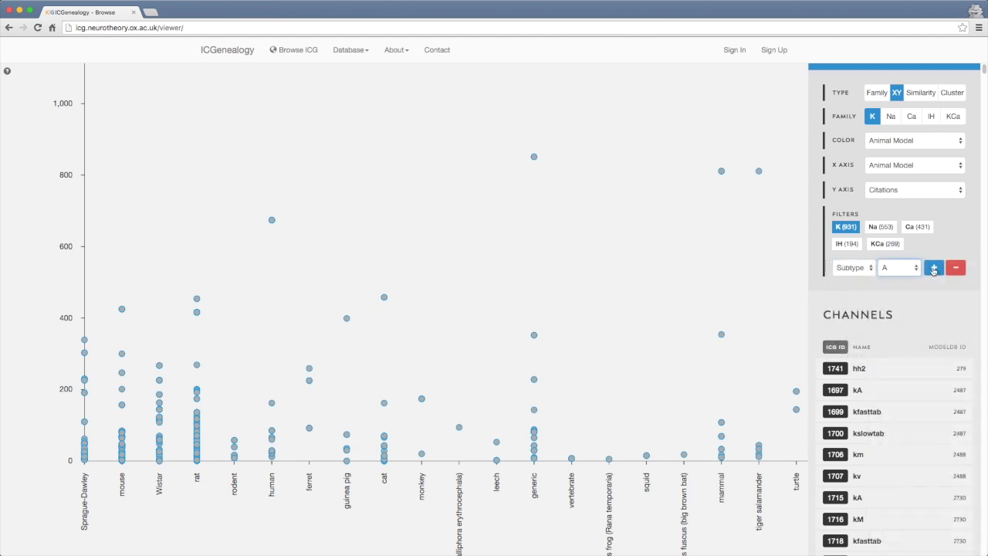
pyautogui.click(934, 268)
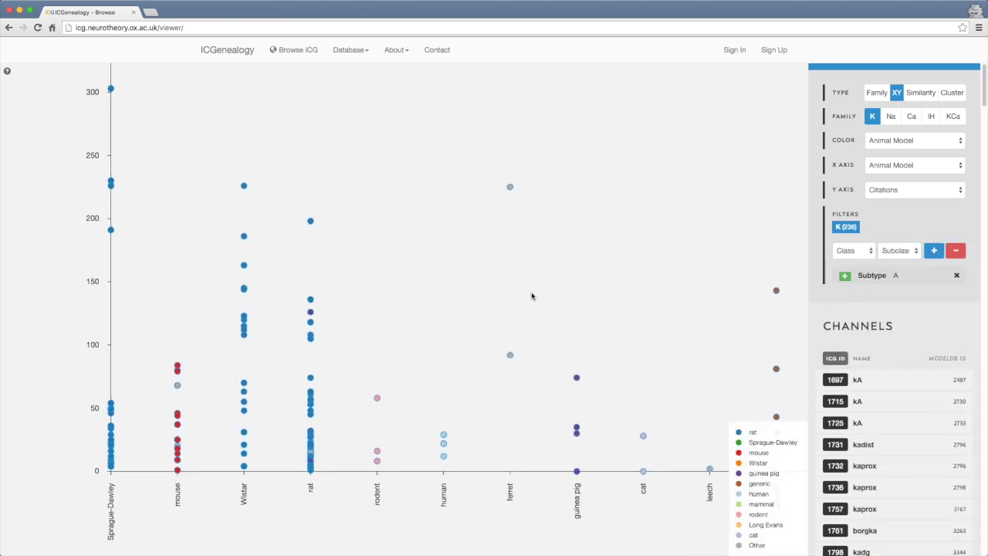
pyautogui.moveTo(531, 291); pyautogui.dragTo(443, 322)
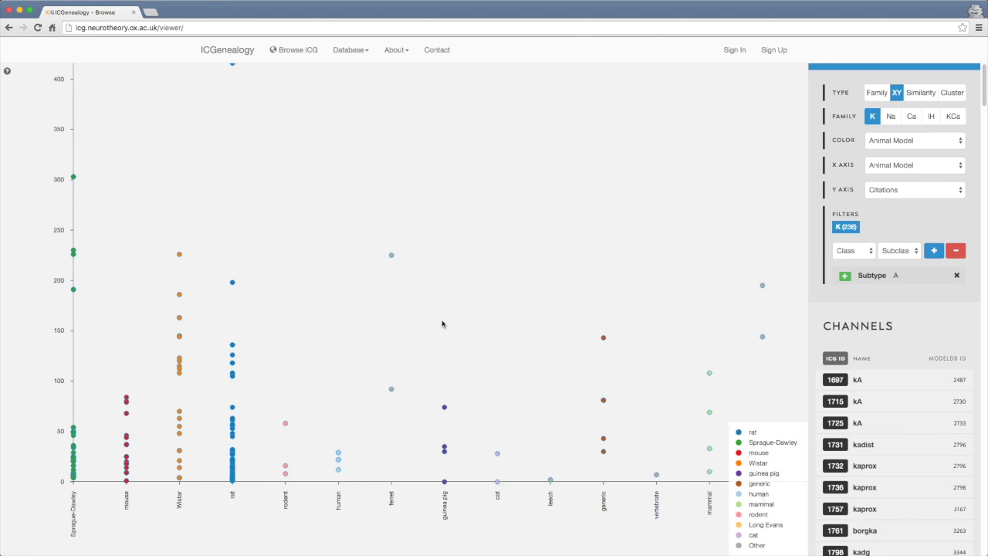
pyautogui.scroll(-5, 329, 381)
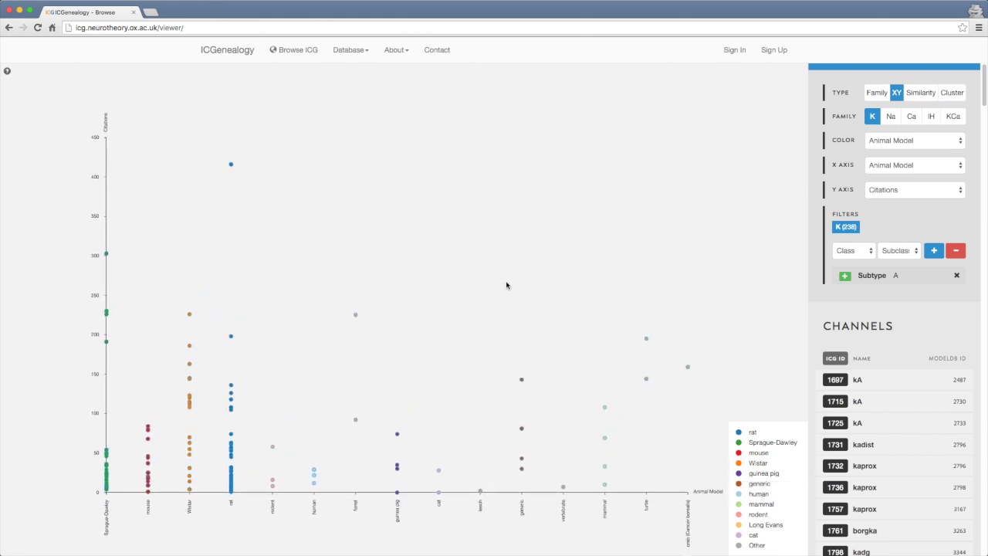
pyautogui.scroll(-3, 506, 290)
pyautogui.scroll(3, 501, 292)
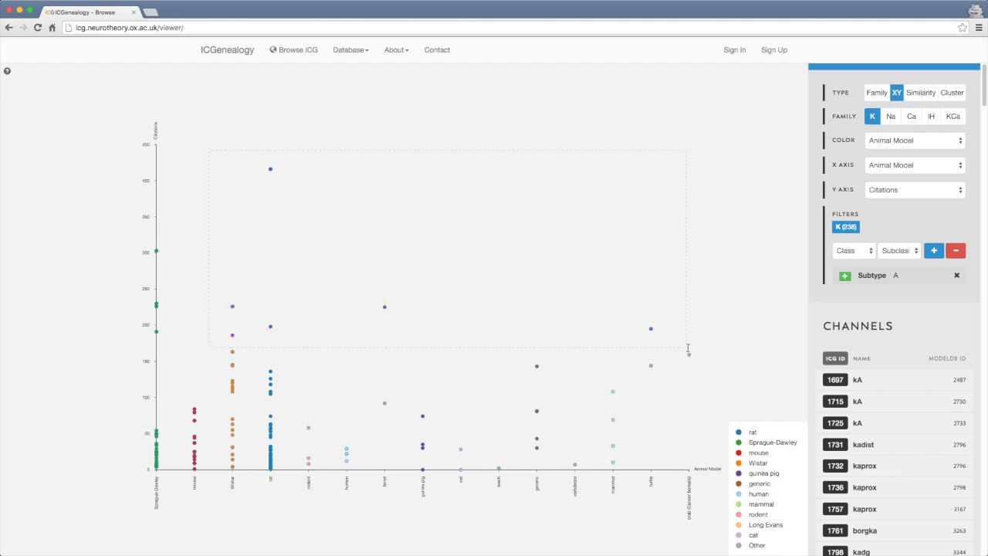
# Select the 12 upper data points and open their channel comparison
pyautogui.moveTo(701, 357); pyautogui.dragTo(701, 361)
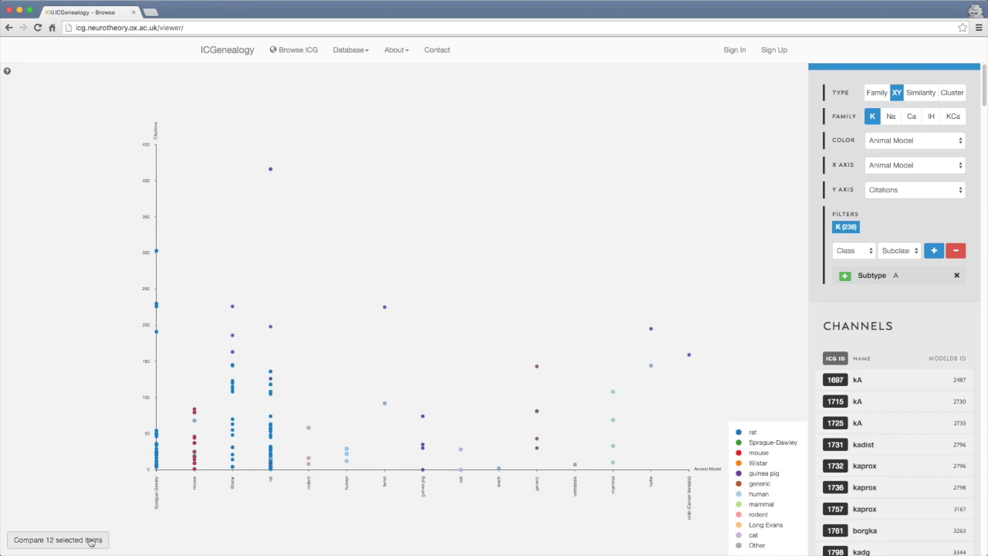
pyautogui.click(53, 540)
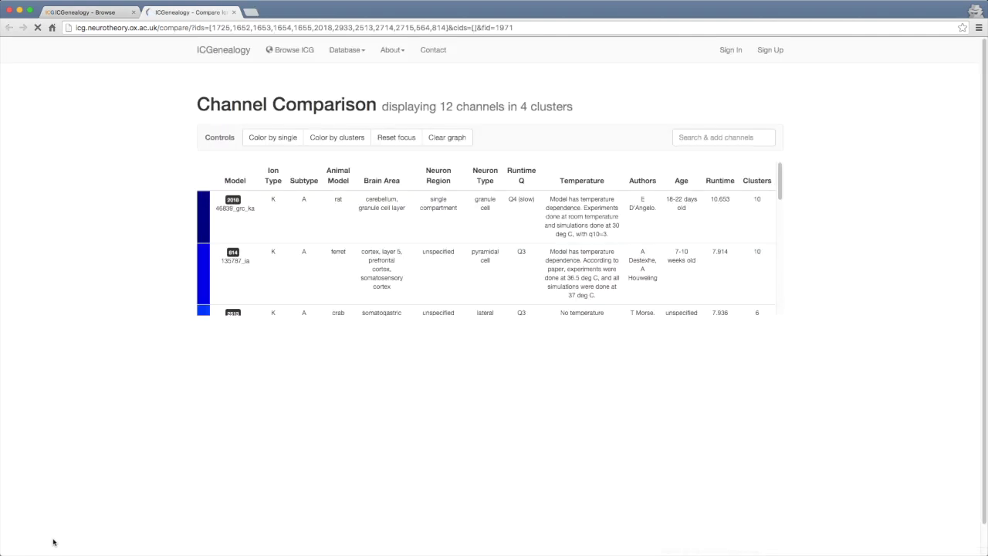
pyautogui.scroll(-1, 810, 220)
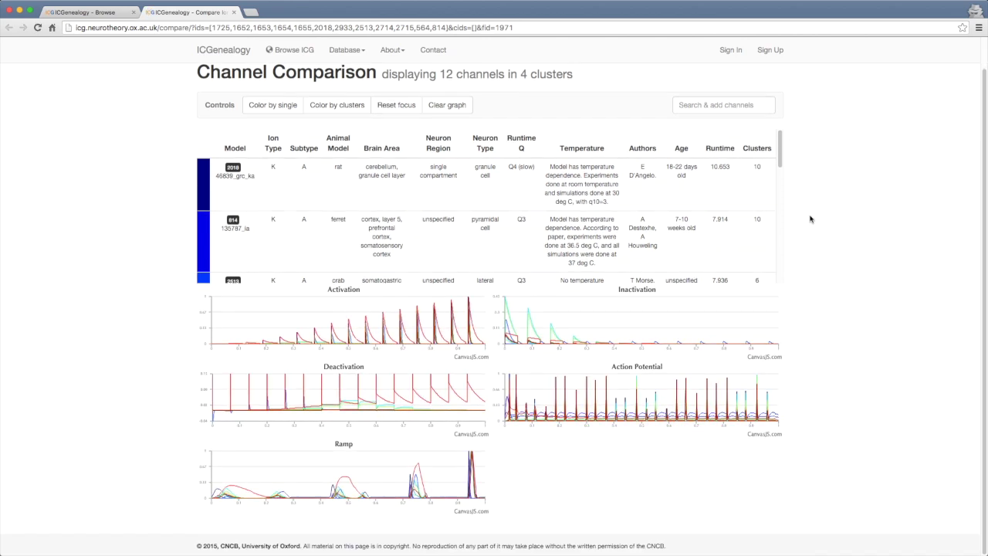
pyautogui.scroll(-3, 503, 203)
pyautogui.scroll(-3, 503, 203)
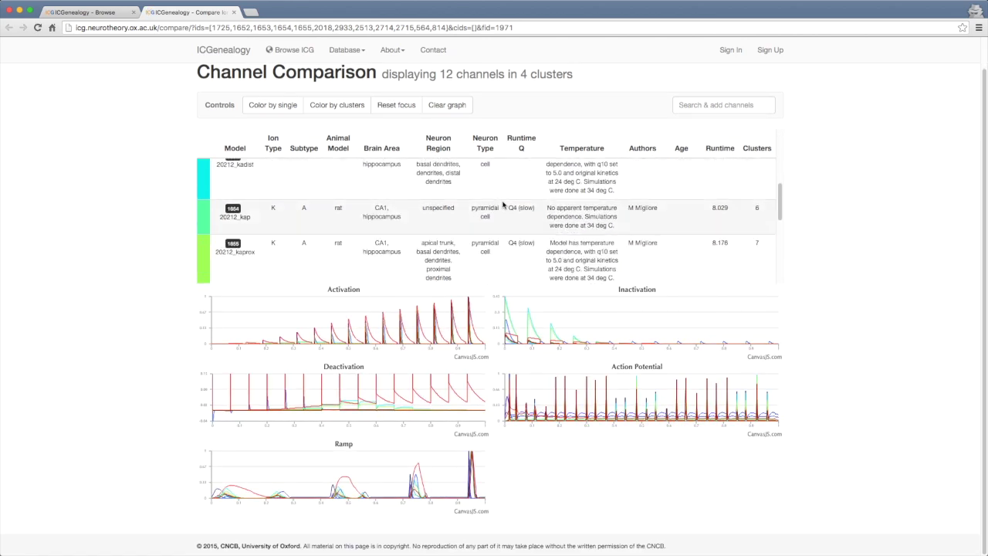
# Focus the graphs on channels 1654, 1655 and 1652, reset focus, and close the comparison
pyautogui.click(297, 202)
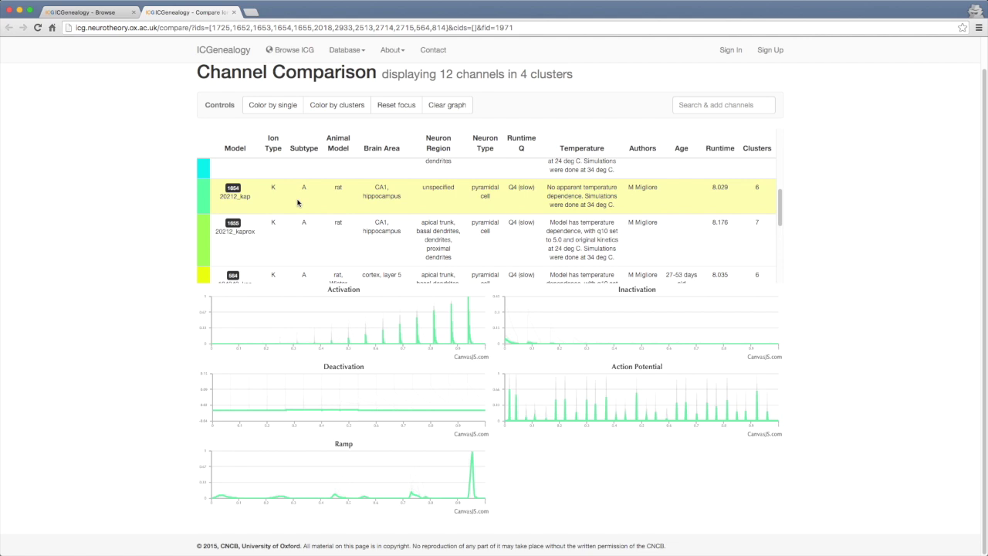
pyautogui.click(287, 238)
pyautogui.scroll(3, 312, 216)
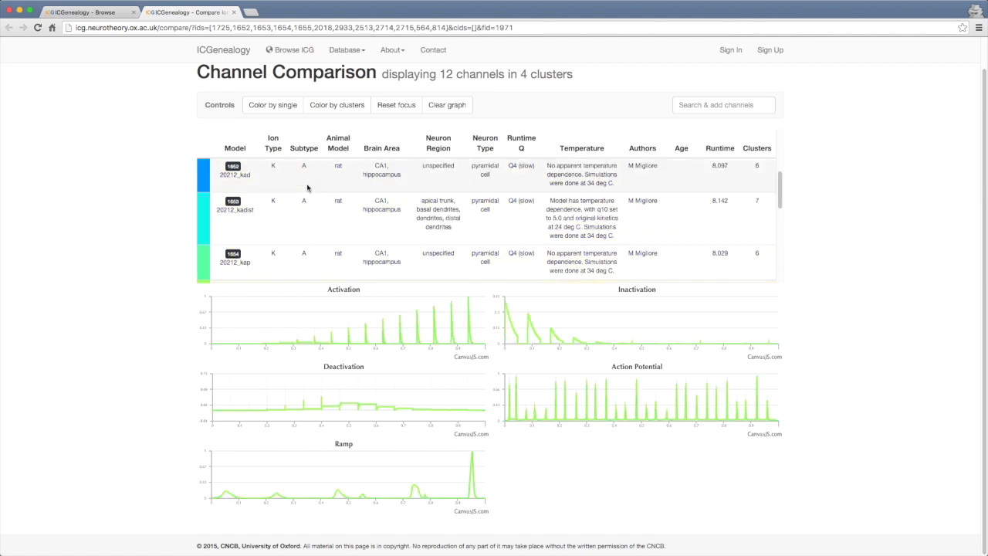
pyautogui.click(308, 189)
pyautogui.click(397, 105)
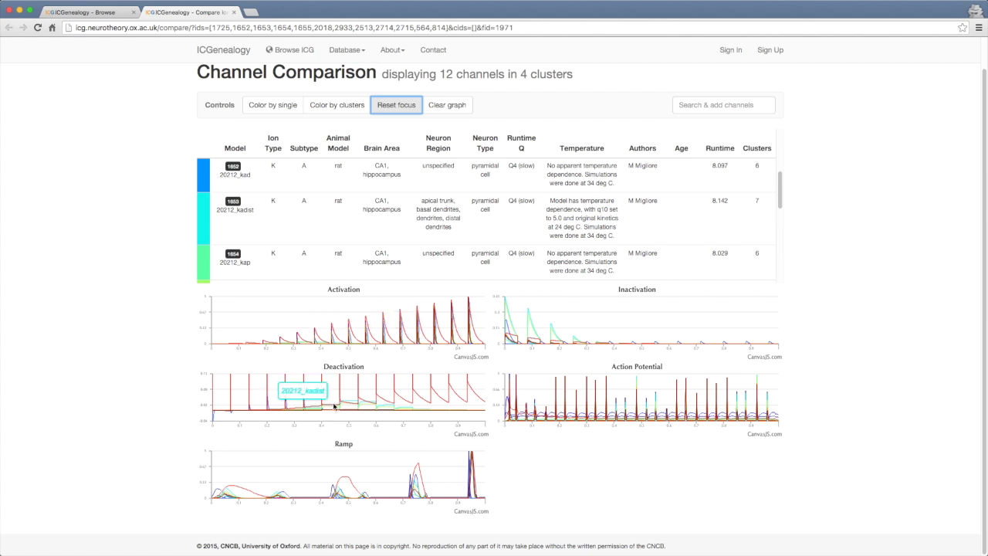
pyautogui.press('super+w')
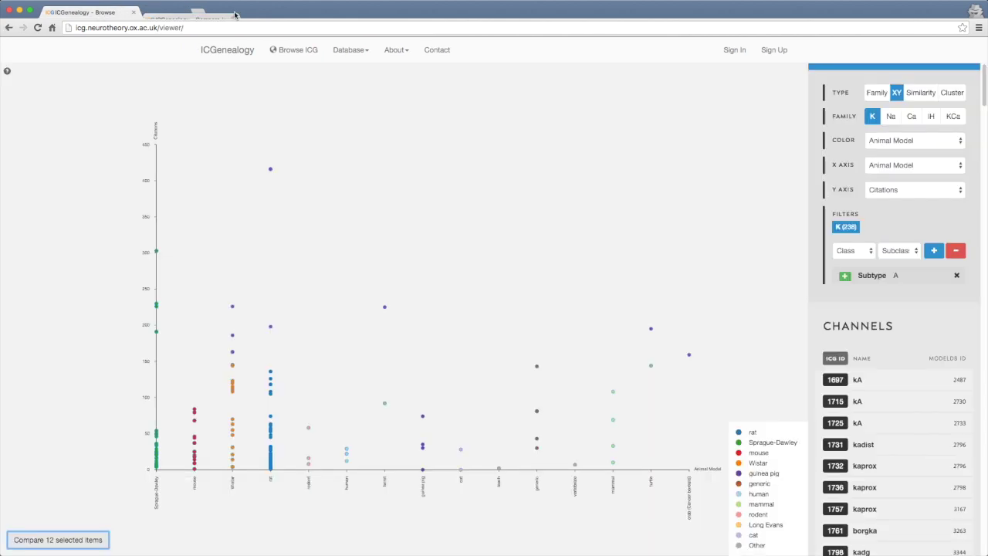
# Remove the Subtype A filter, redraw the XY plot of all 931 K channels, then choose Similarity
pyautogui.click(957, 276)
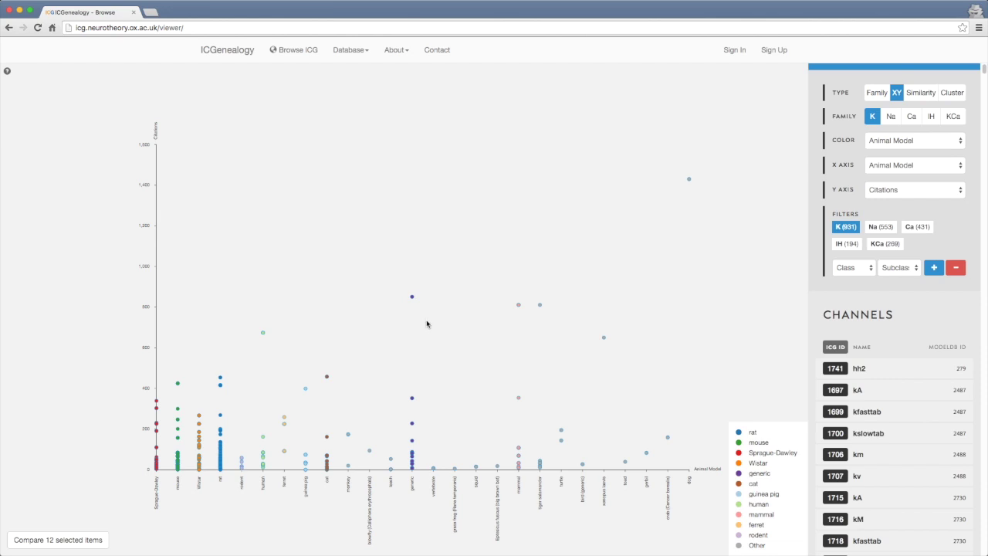
pyautogui.click(895, 99)
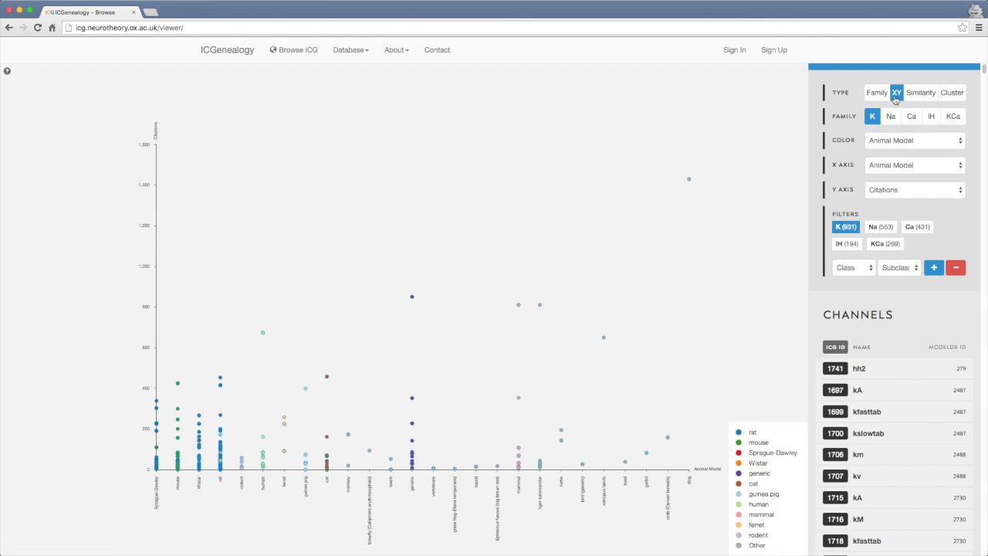
pyautogui.moveTo(684, 203); pyautogui.dragTo(657, 193)
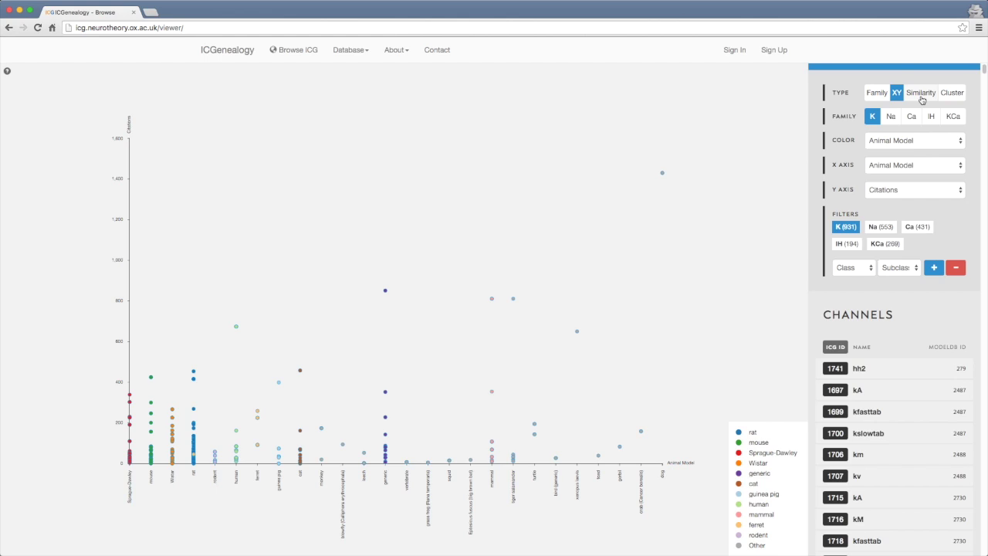
pyautogui.click(920, 98)
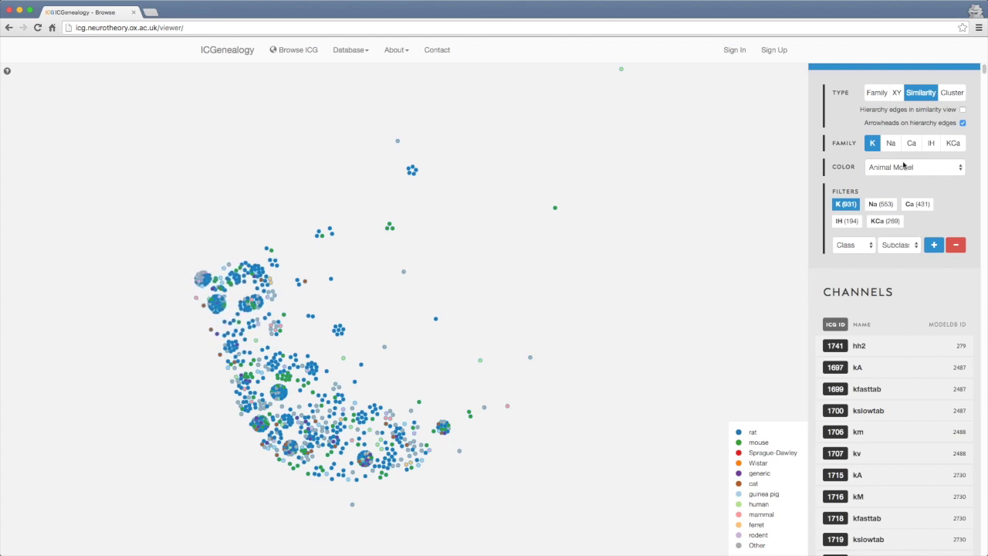
# Filter the Similarity view to Subtype A and colour nodes by Clusters: Publication
pyautogui.click(850, 245)
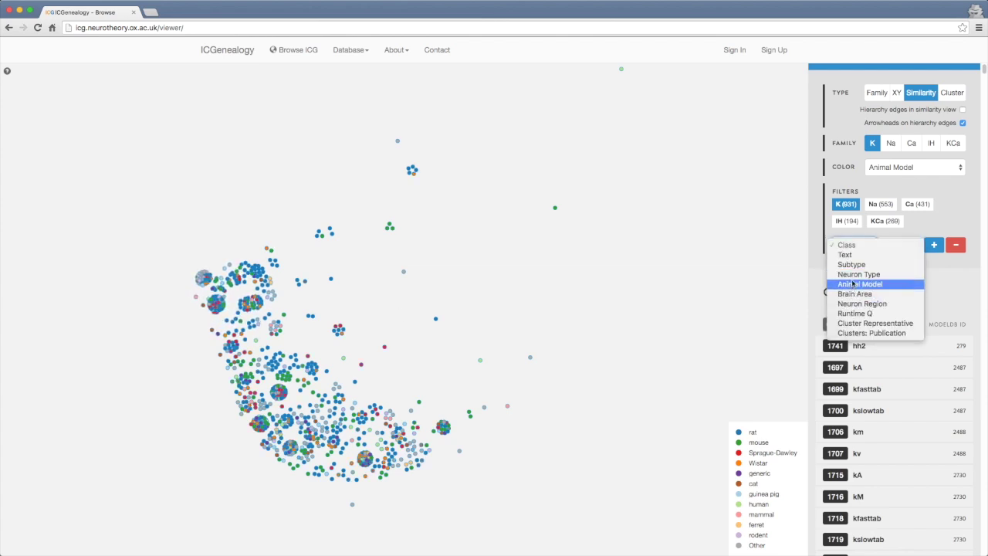
pyautogui.click(852, 265)
pyautogui.click(898, 245)
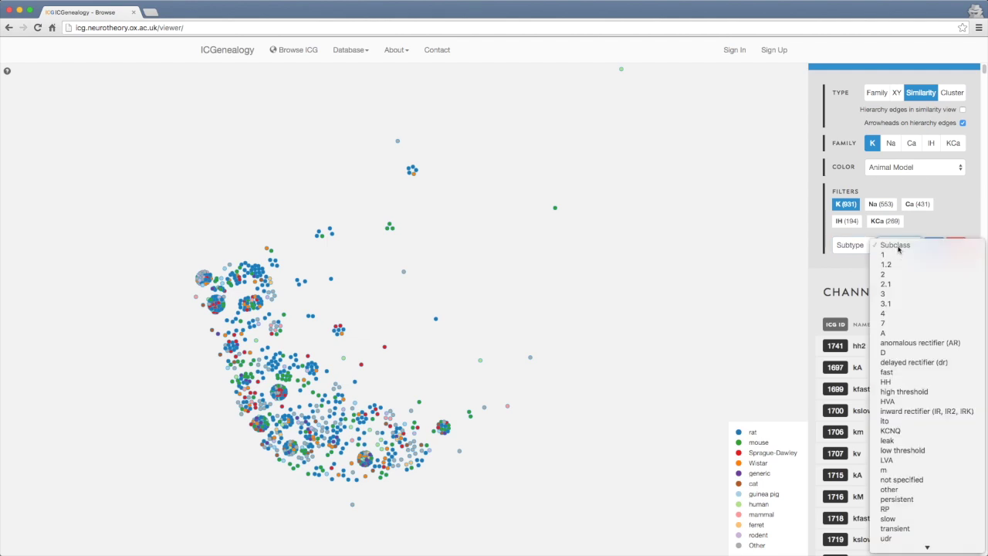
pyautogui.click(896, 333)
pyautogui.click(933, 244)
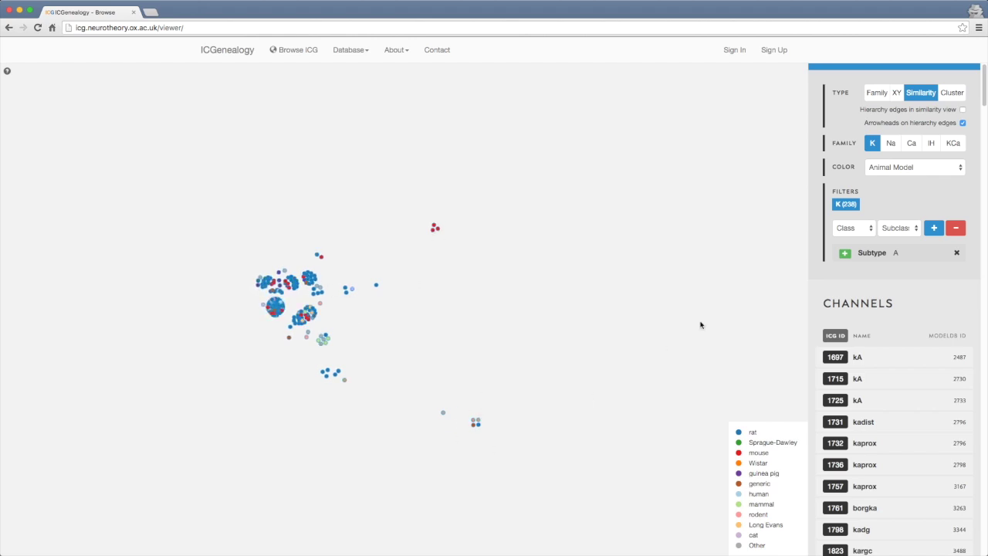
pyautogui.click(934, 170)
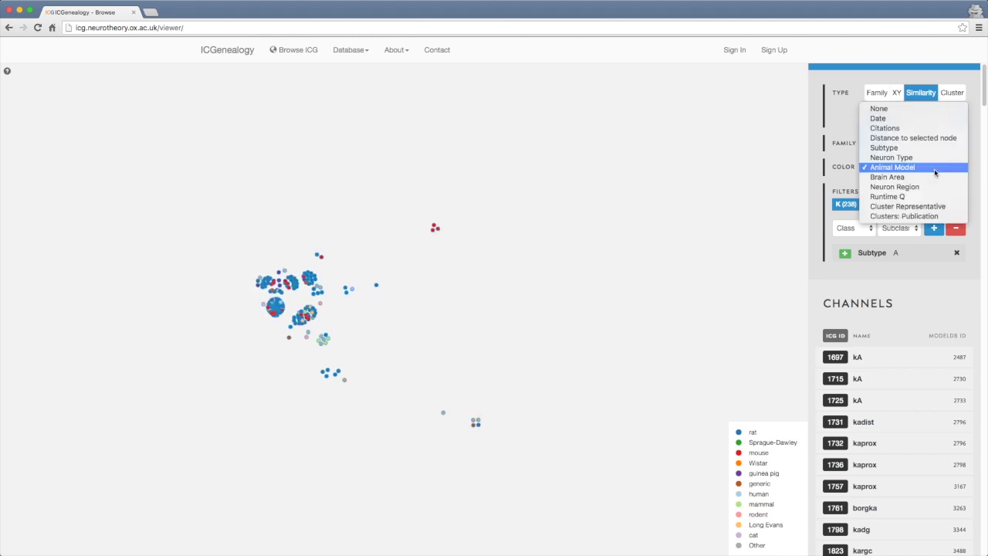
pyautogui.click(900, 216)
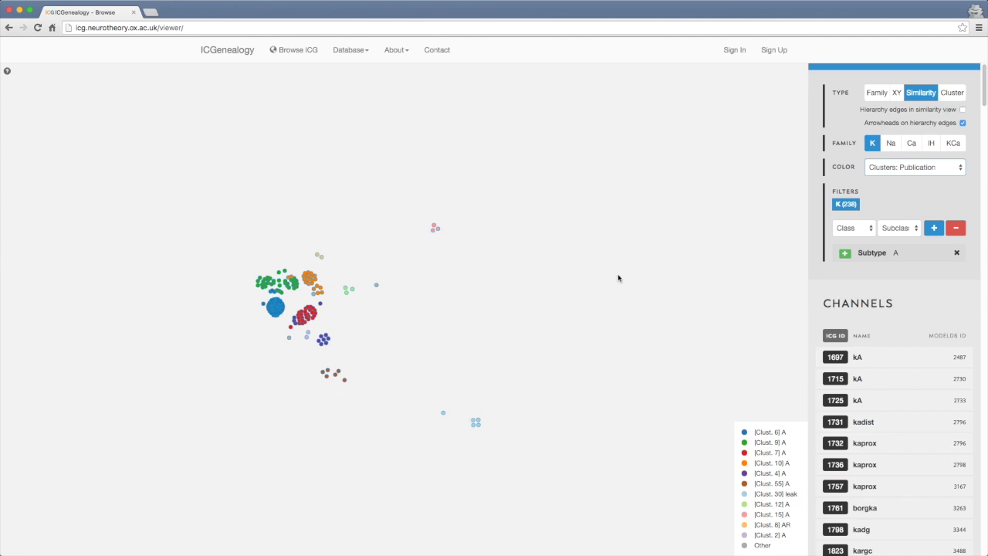
# Add a Cluster Representative = Yes filter and compare the 8 remaining channels
pyautogui.click(862, 229)
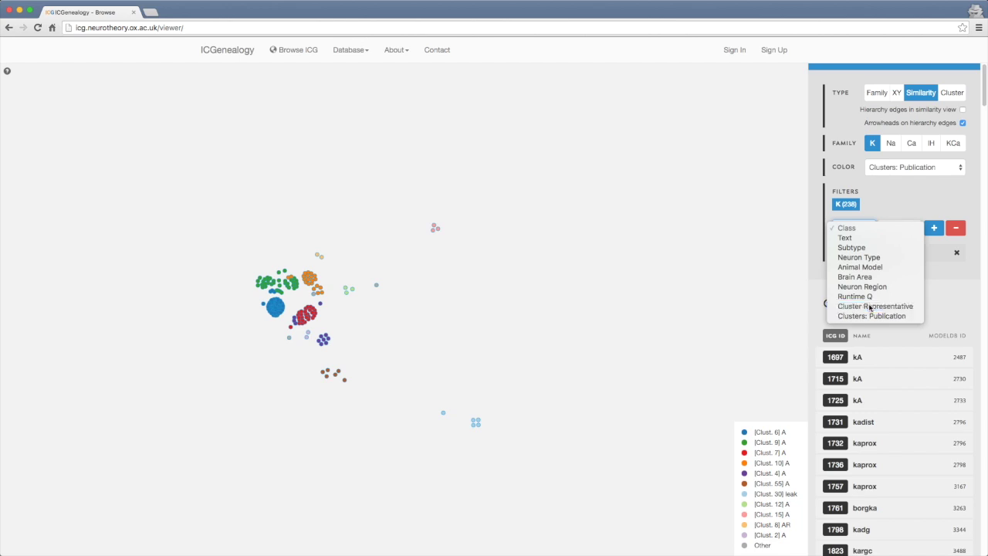
pyautogui.click(870, 306)
pyautogui.click(898, 228)
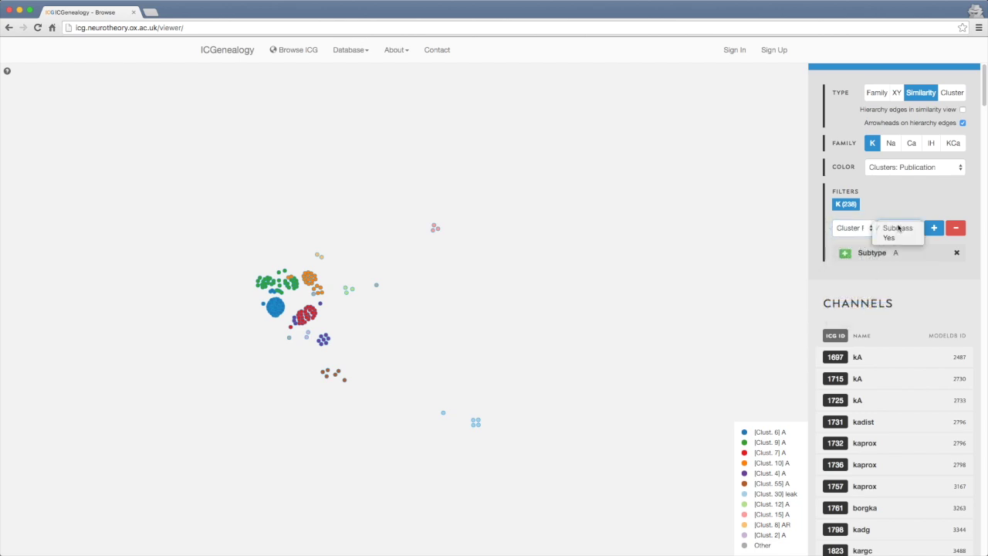
pyautogui.click(896, 239)
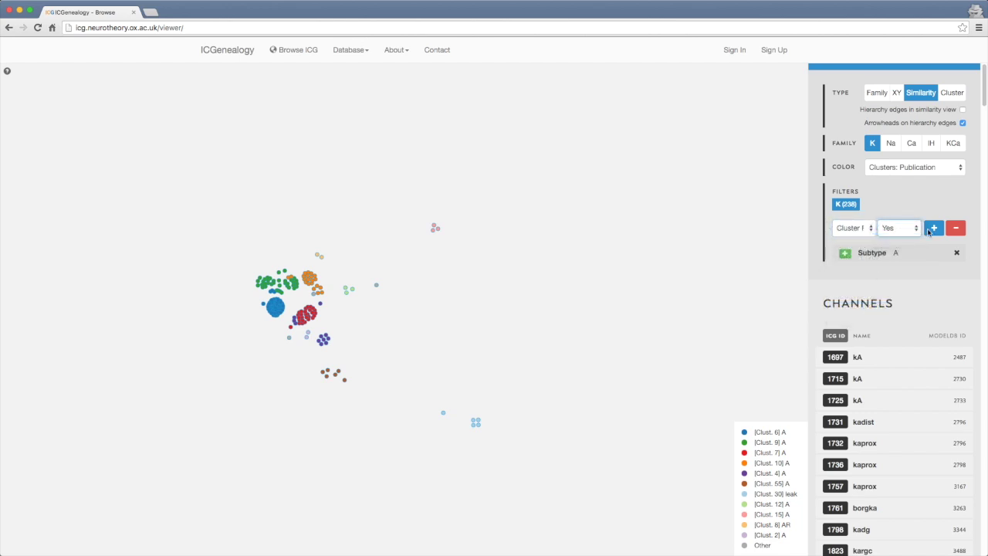
pyautogui.click(930, 229)
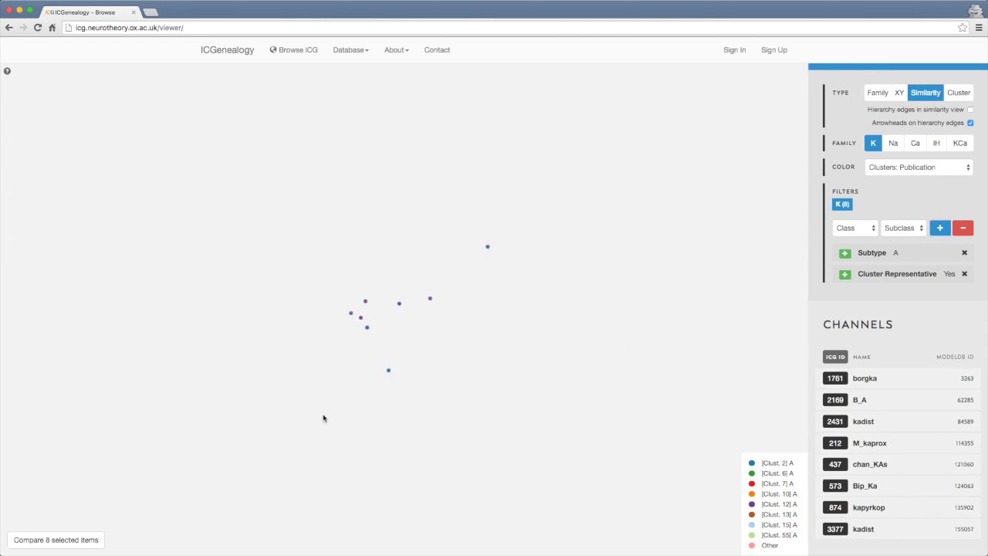
pyautogui.click(77, 546)
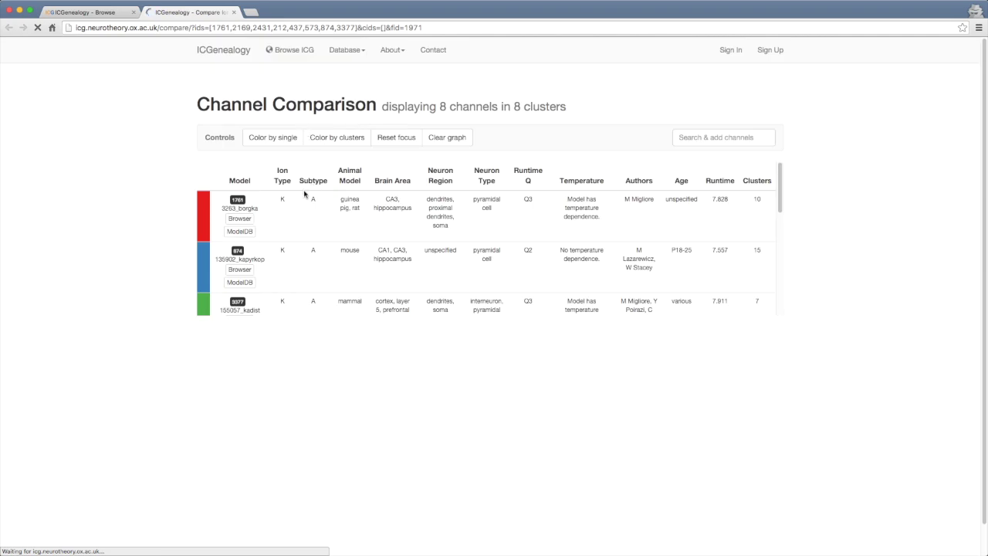
# Scroll through the 8-channel comparison graphs and open model 3263 in ModelDB
pyautogui.scroll(-5, 369, 246)
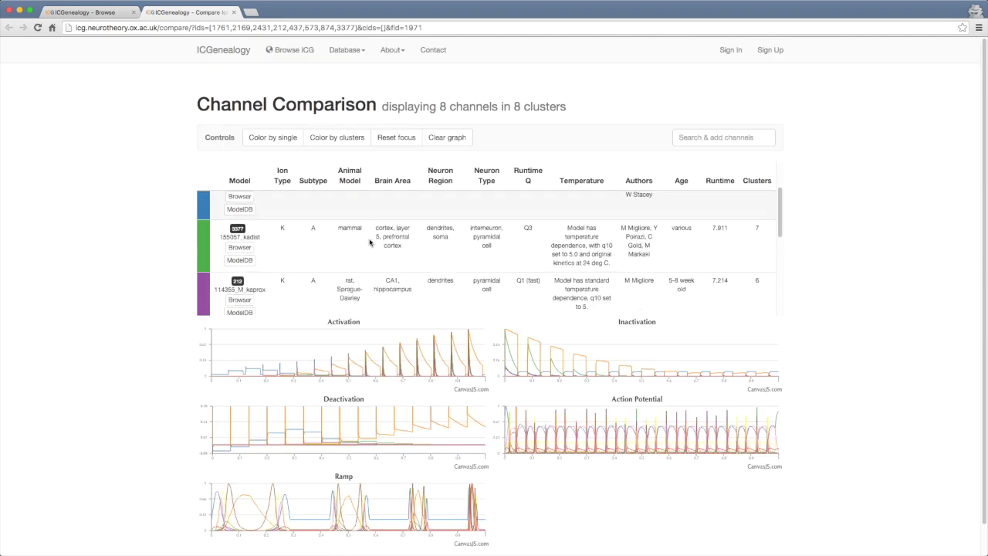
pyautogui.scroll(5, 255, 224)
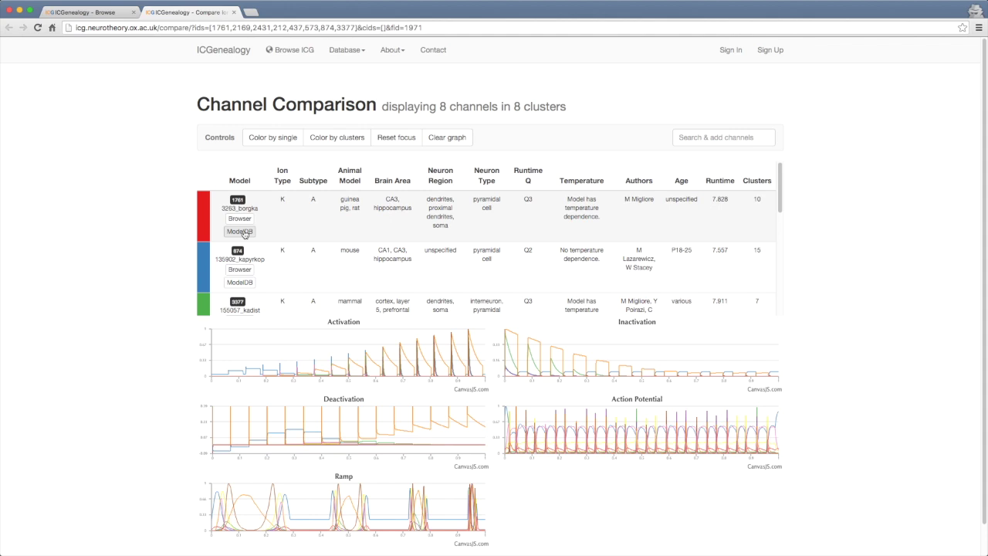
pyautogui.click(239, 231)
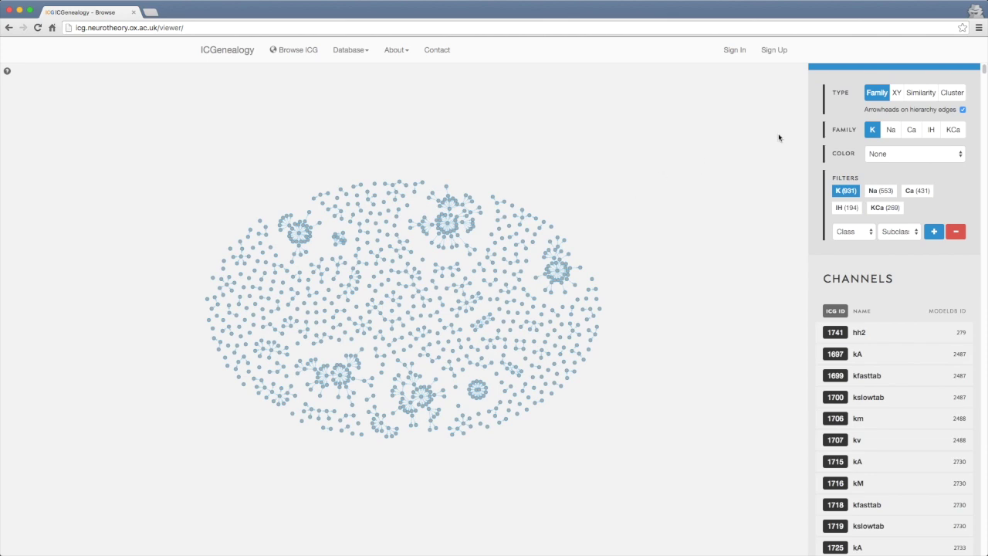
# Switch the K-channel view to the Cluster sunburst of all 931 channels and zoom in
pyautogui.click(954, 93)
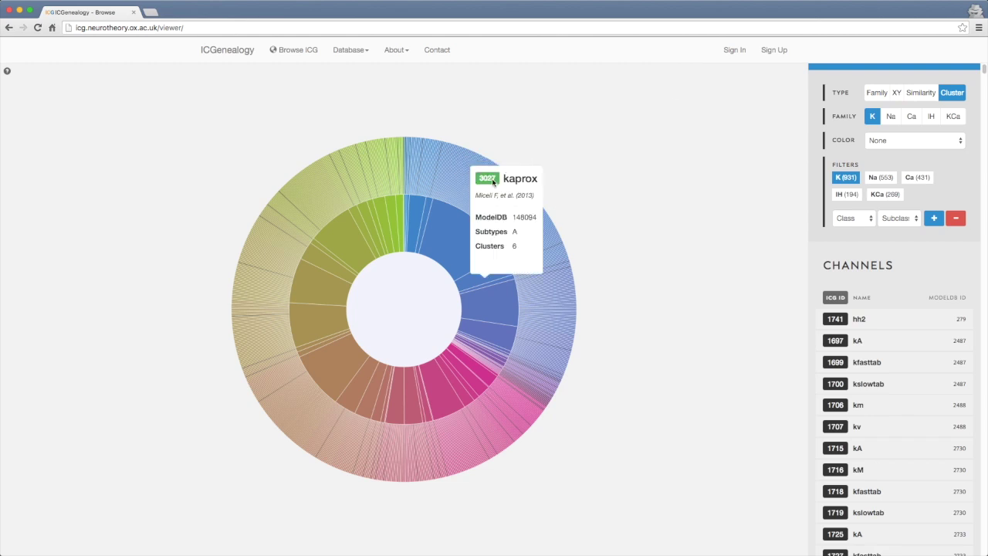
pyautogui.scroll(3, 491, 178)
pyautogui.scroll(2, 466, 201)
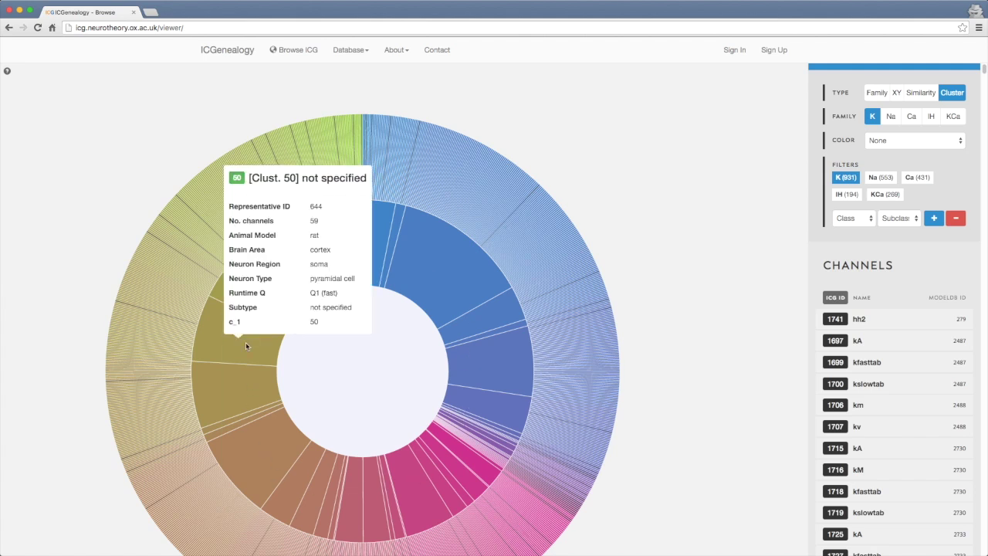
pyautogui.moveTo(410, 279)
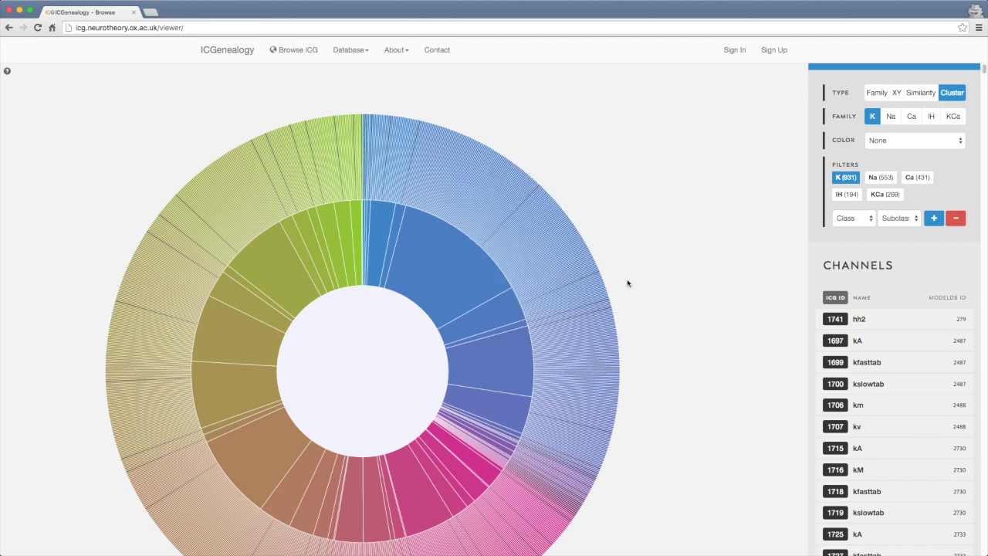
# Colour the cluster sunburst chart by Subtype
pyautogui.click(911, 143)
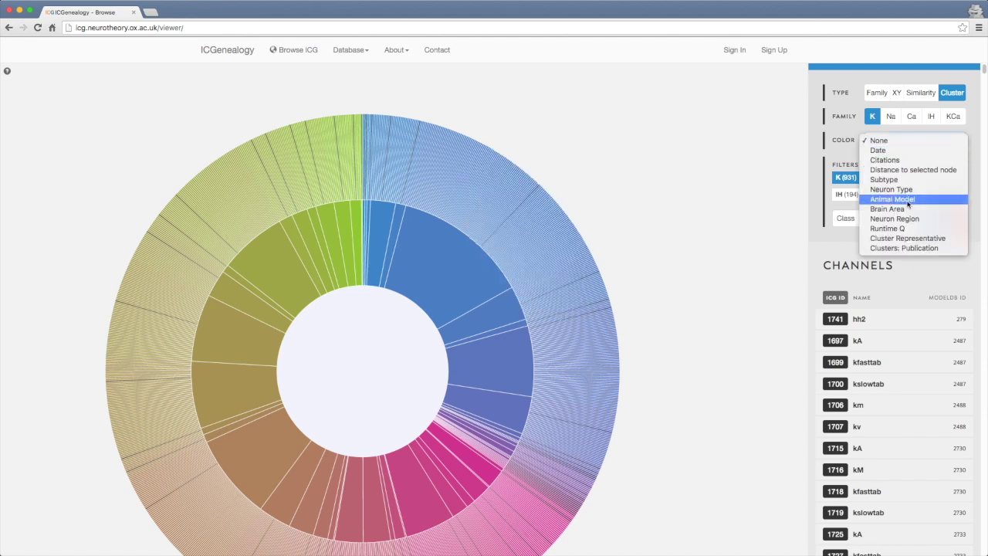
pyautogui.click(883, 179)
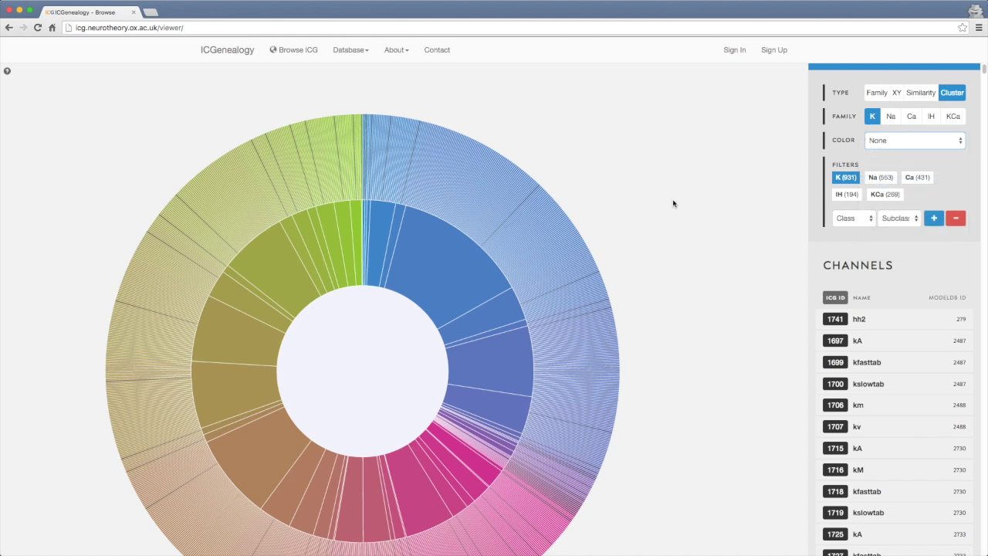
pyautogui.scroll(-2, 421, 436)
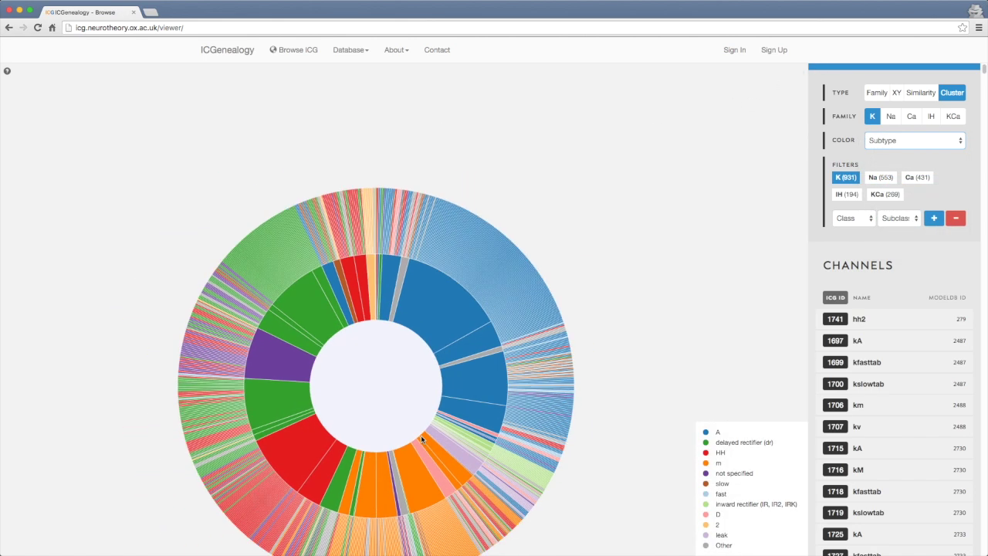
pyautogui.moveTo(401, 401); pyautogui.dragTo(447, 343)
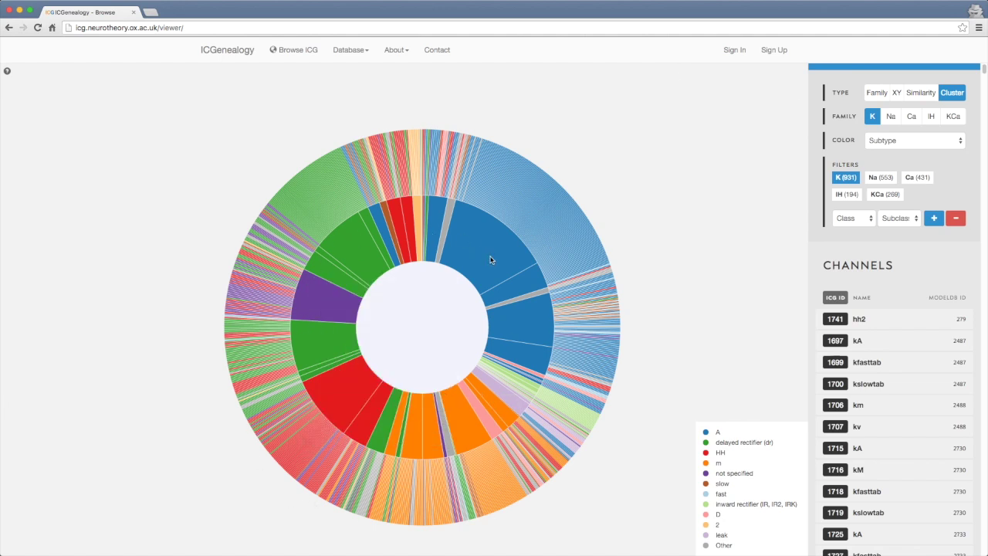
pyautogui.scroll(5, 494, 258)
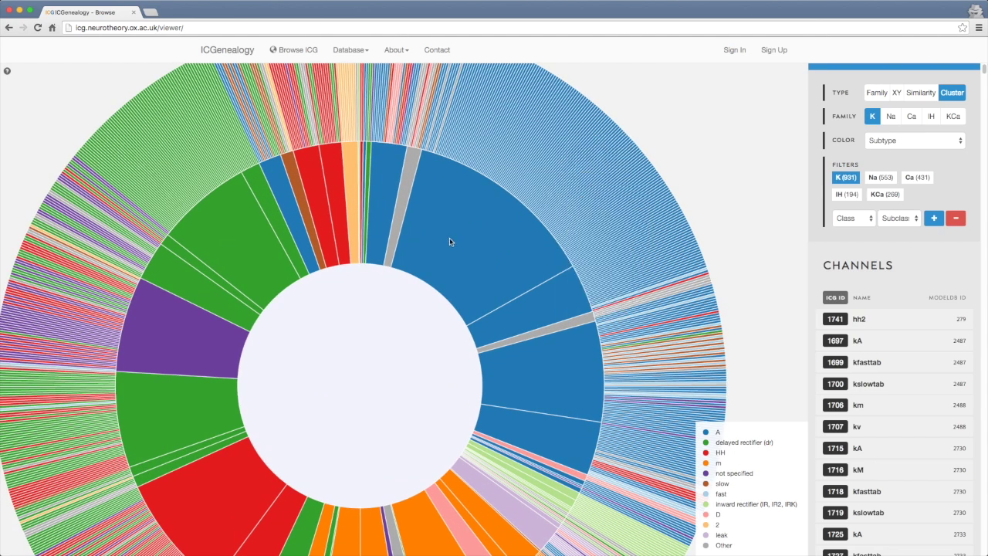
pyautogui.moveTo(449, 238)
# Zoom into the subtype-A cluster and compare 22 selected channels from it
pyautogui.click(376, 185)
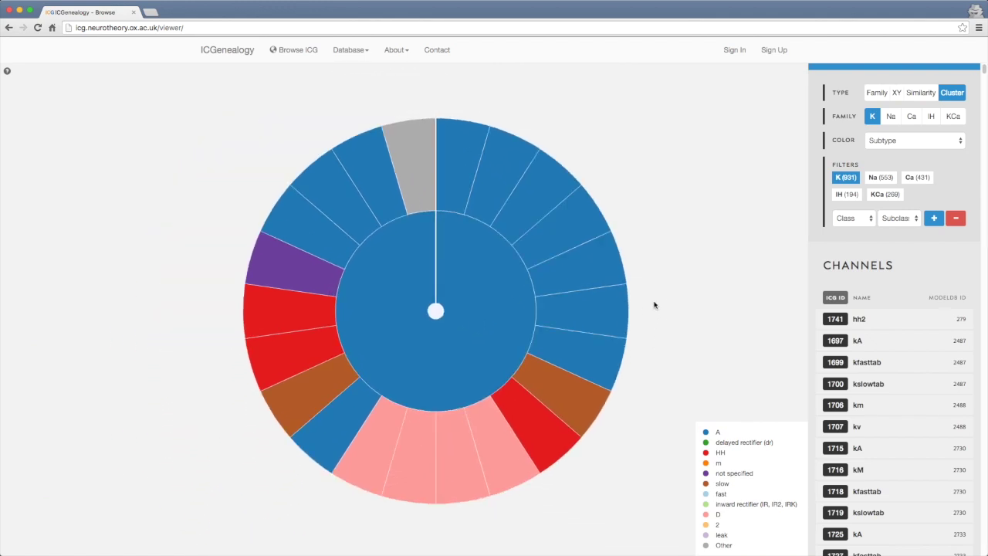
pyautogui.moveTo(593, 192); pyautogui.dragTo(592, 158)
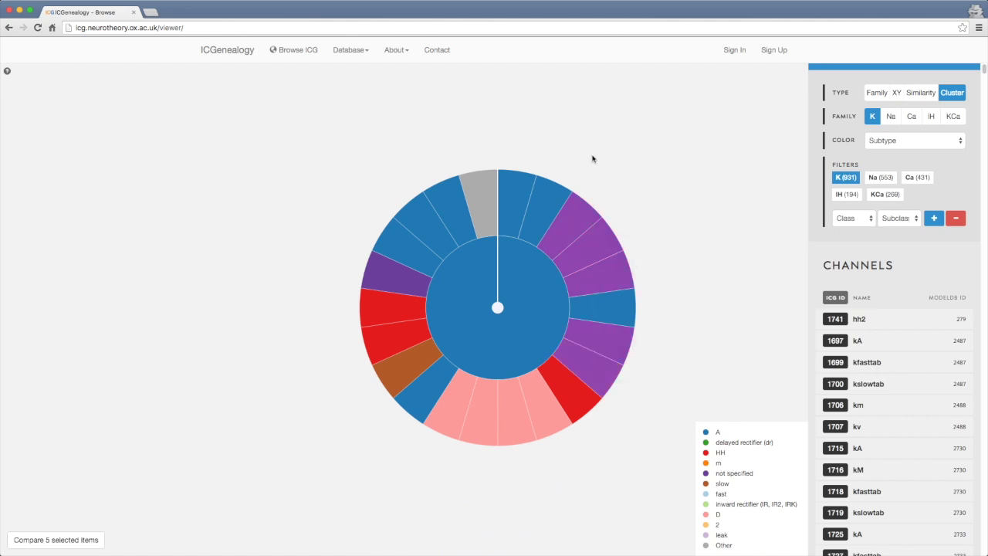
pyautogui.click(56, 540)
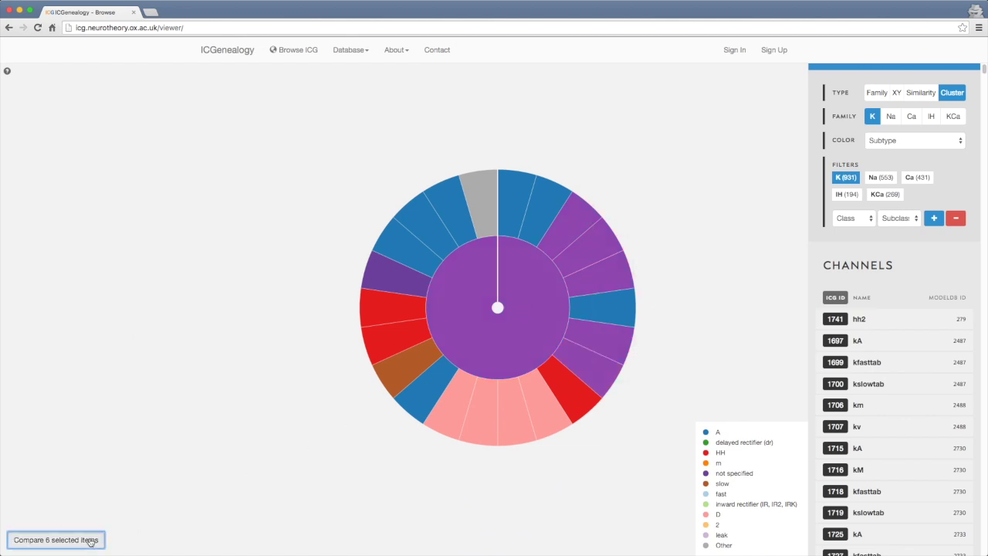
pyautogui.scroll(-1, 803, 284)
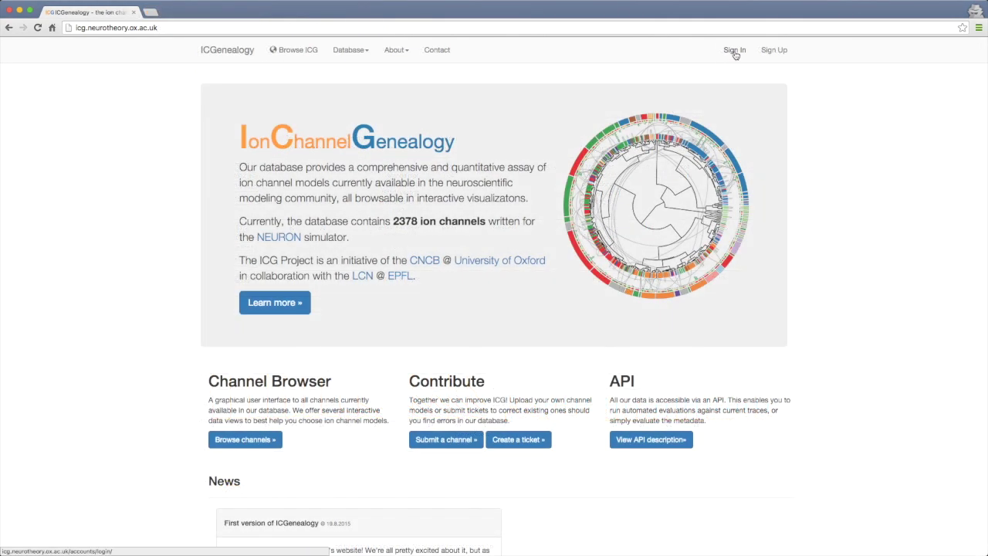
# Sign in with the demo account's username and password, then dismiss the success alert
pyautogui.click(734, 51)
pyautogui.write('demo')
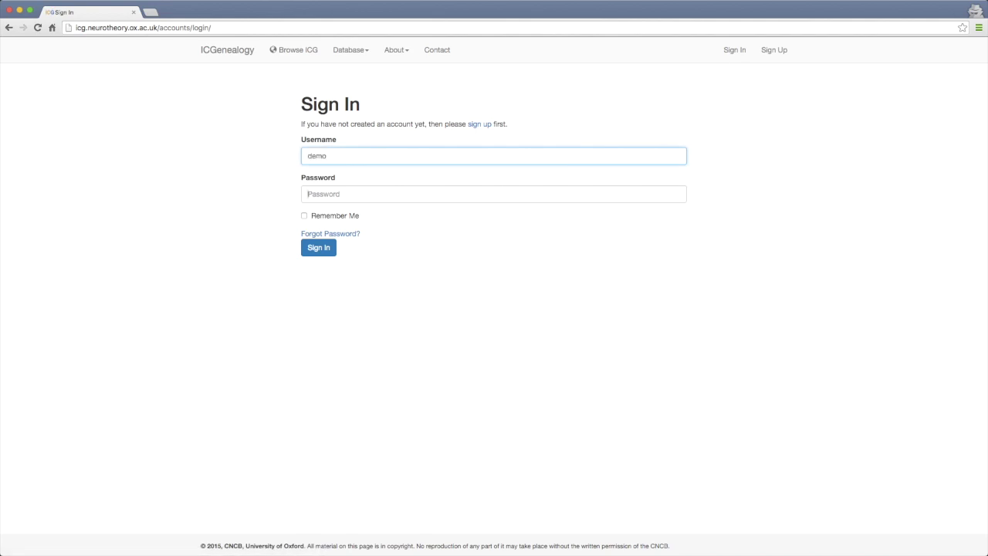
pyautogui.press('Tab')
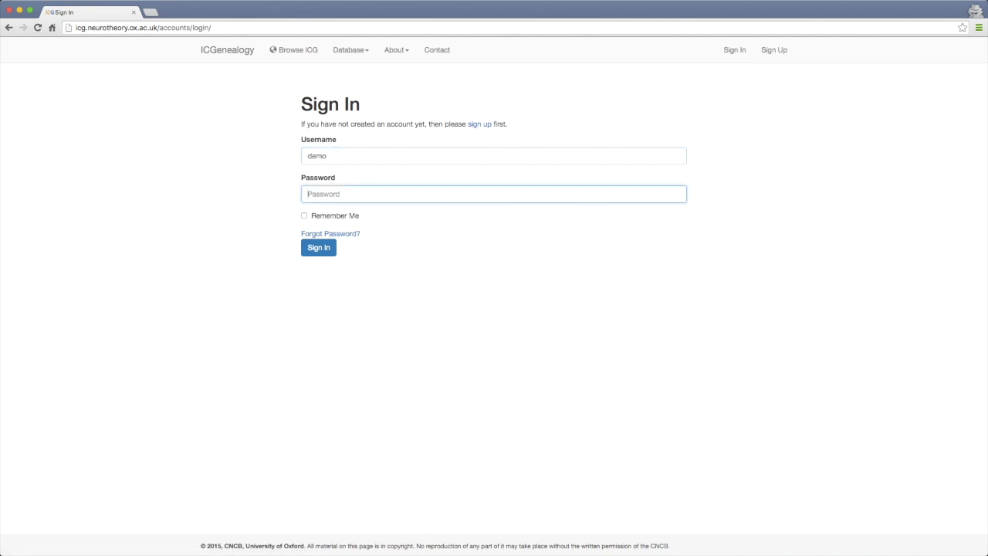
pyautogui.write('de')
pyautogui.press('Return')
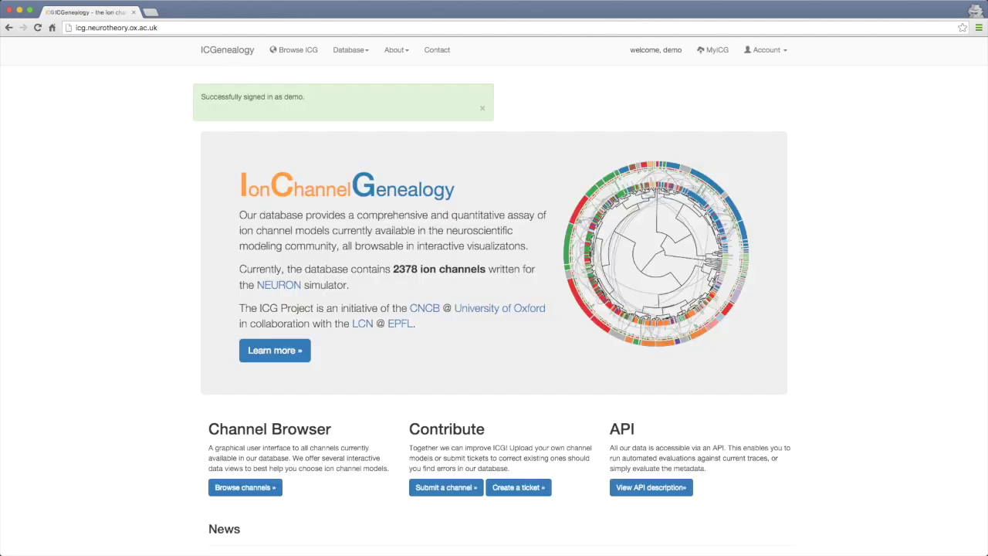
pyautogui.click(481, 108)
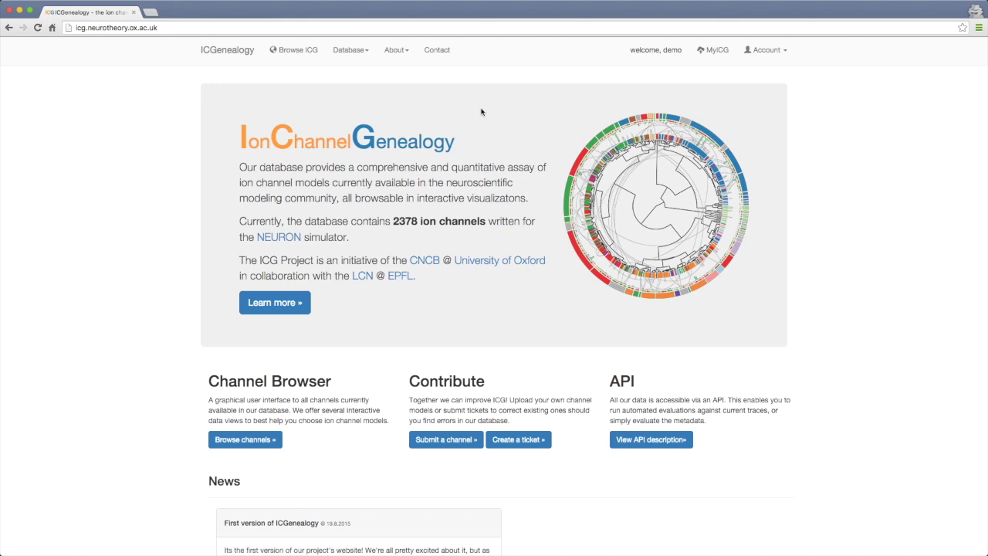
# Glance at the About and Database menus, then go to the MyICG area
pyautogui.click(398, 51)
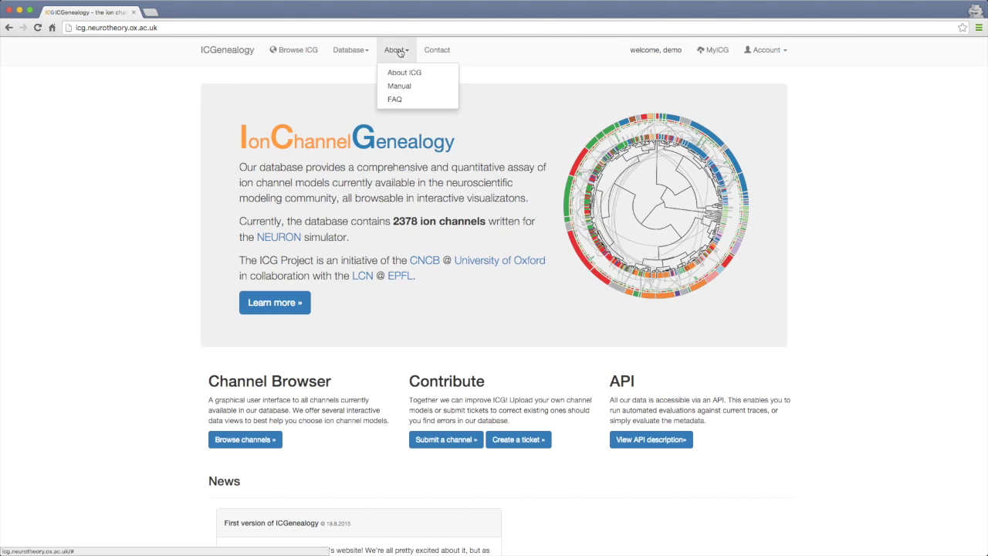
pyautogui.click(350, 50)
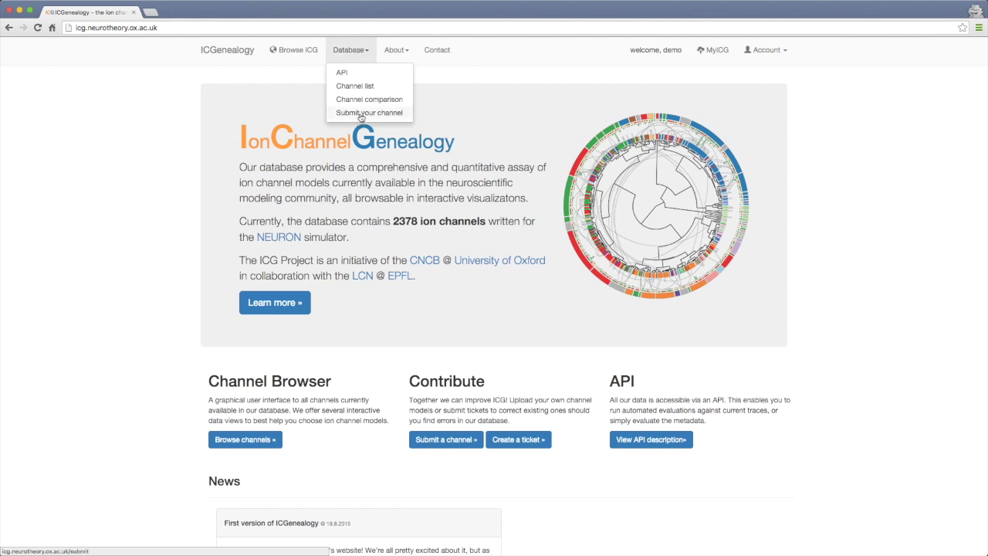
pyautogui.click(502, 103)
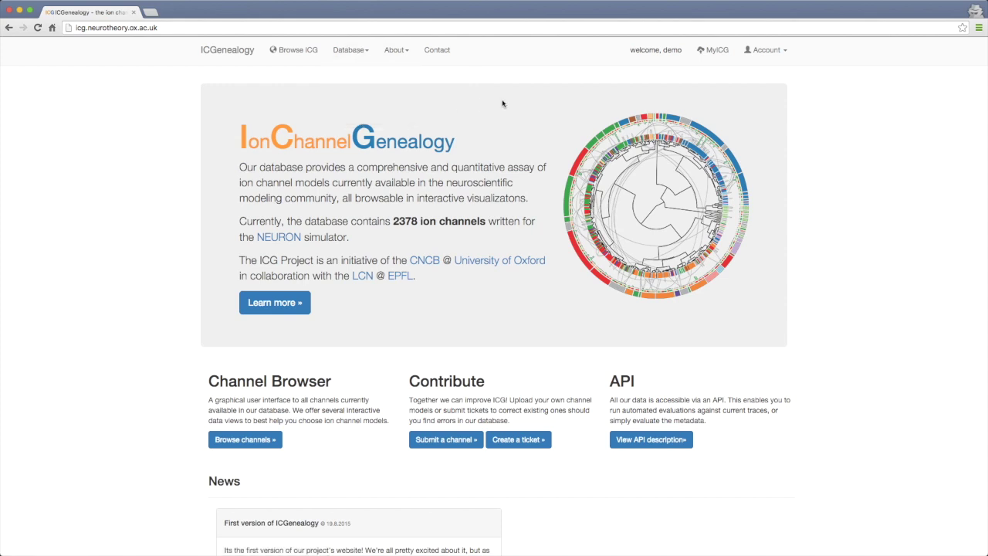
pyautogui.click(721, 50)
# Create a submission named 'test1', passing the reCAPTCHA, and open its page
pyautogui.click(666, 194)
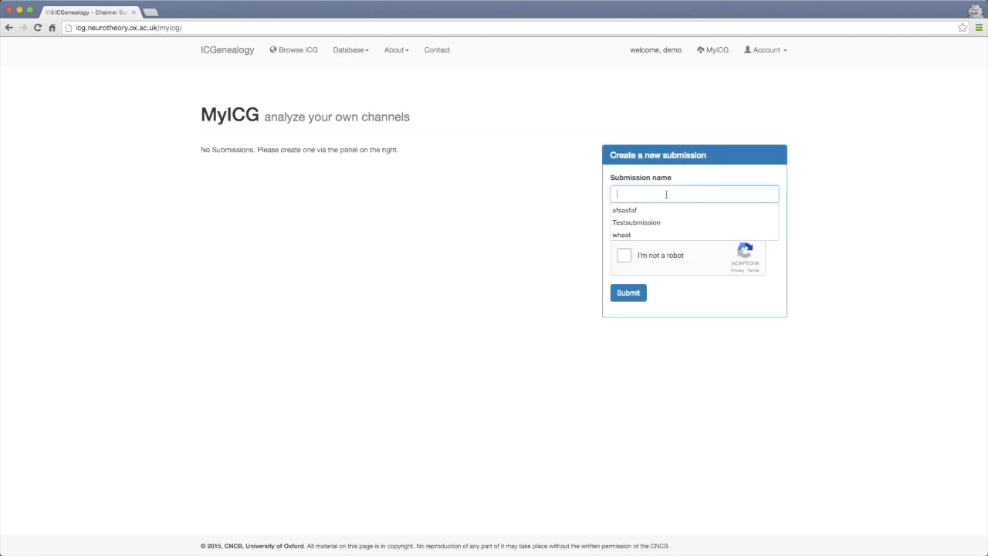
pyautogui.write('test1')
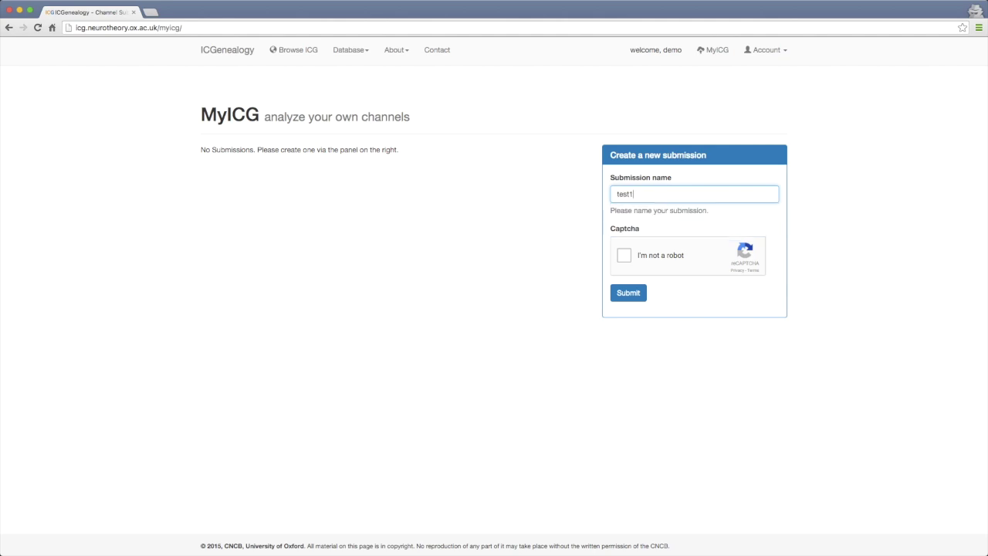
pyautogui.click(629, 258)
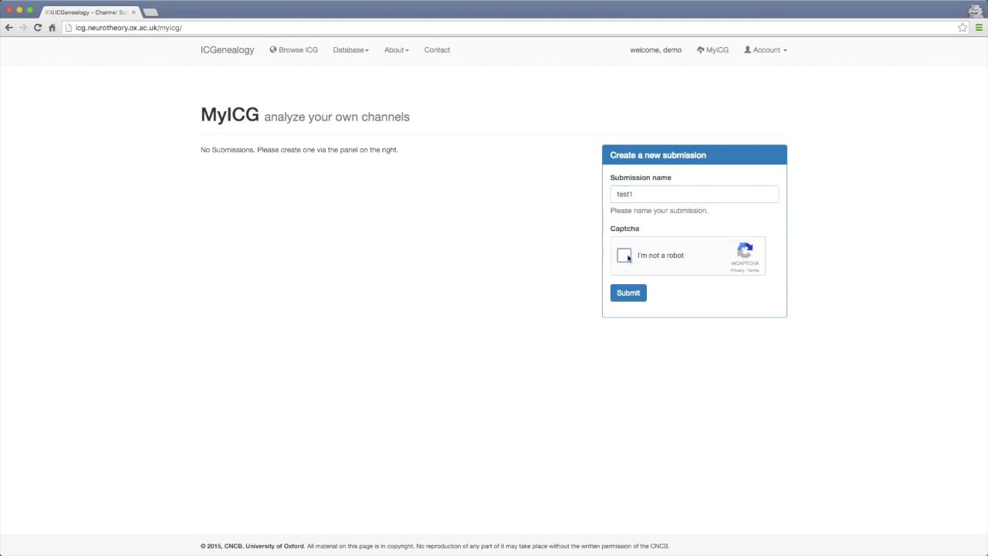
pyautogui.click(633, 300)
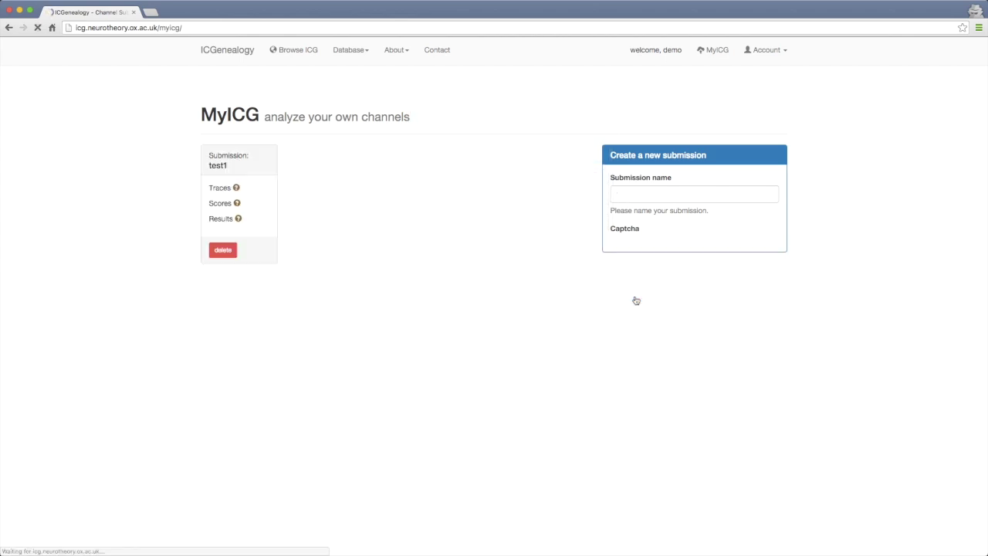
pyautogui.click(251, 156)
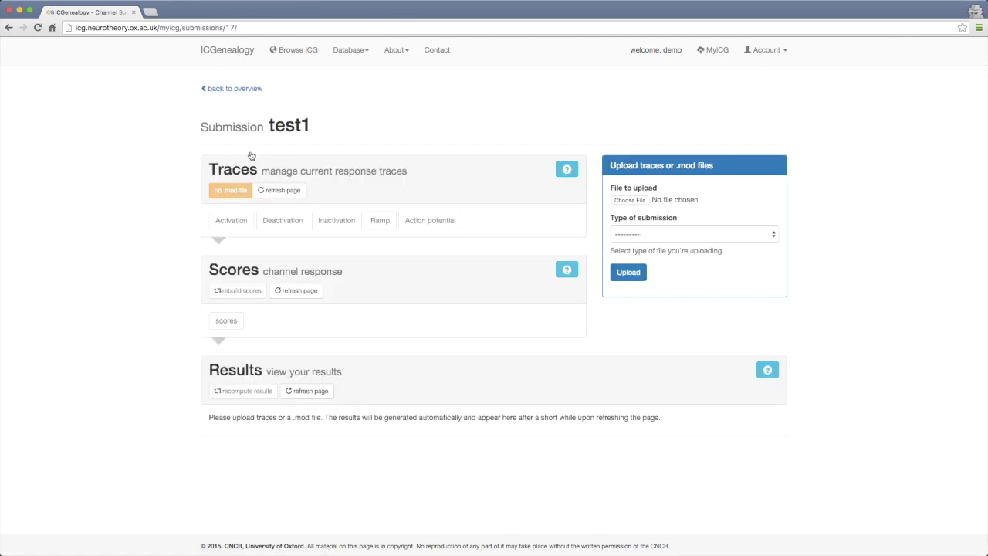
# Upload act.i.gz as Activation trace data to test1, then set the upload type to .mod file
pyautogui.click(675, 234)
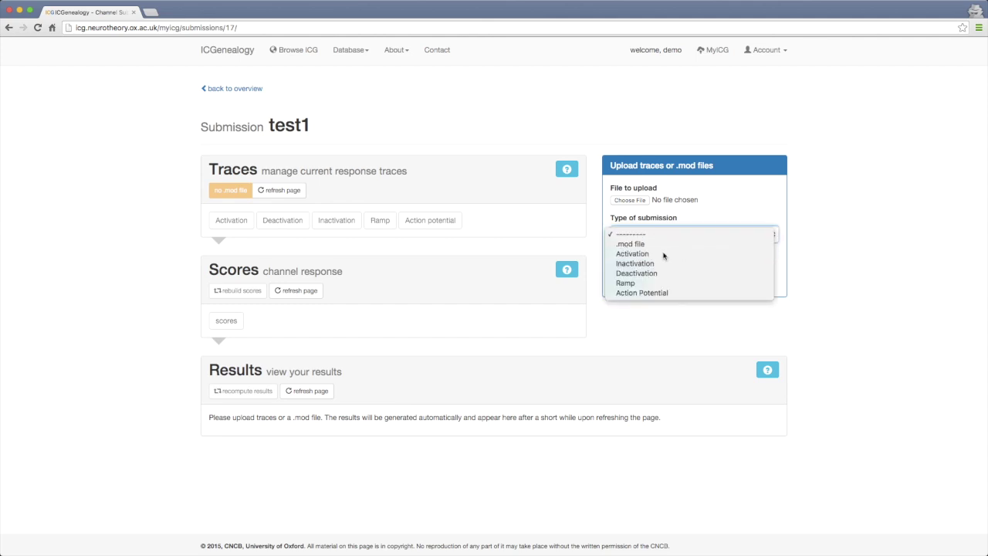
pyautogui.click(661, 253)
pyautogui.click(628, 200)
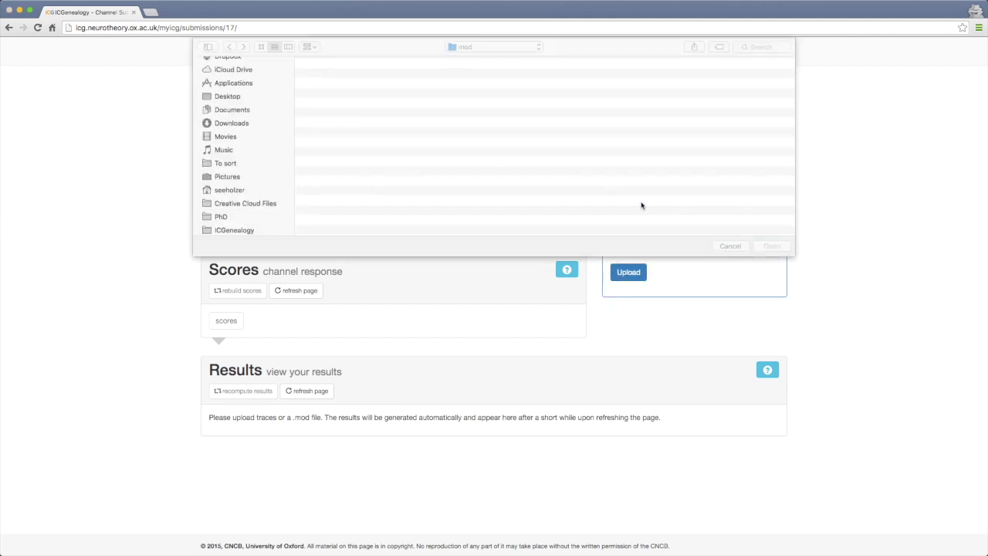
pyautogui.doubleClick(405, 77)
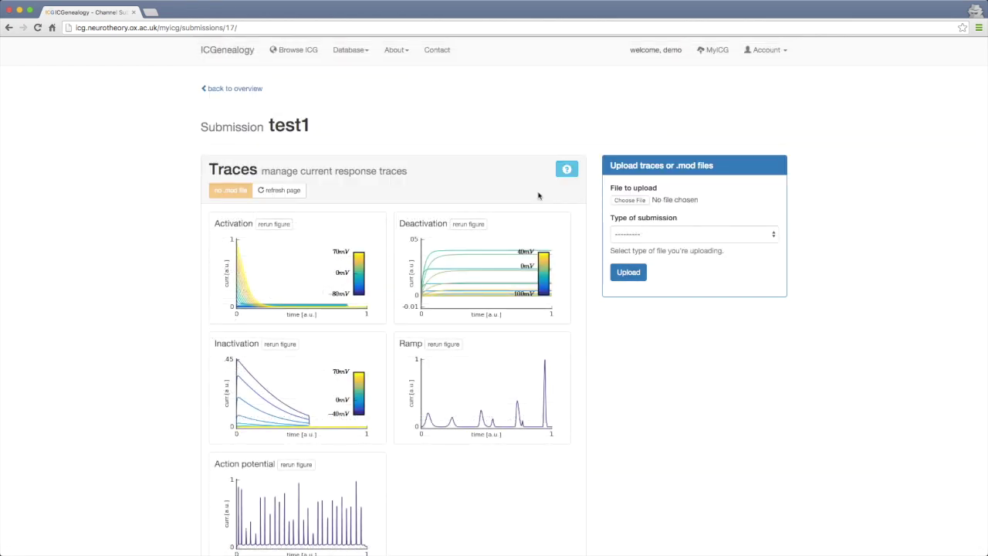
pyautogui.click(635, 233)
pyautogui.click(666, 245)
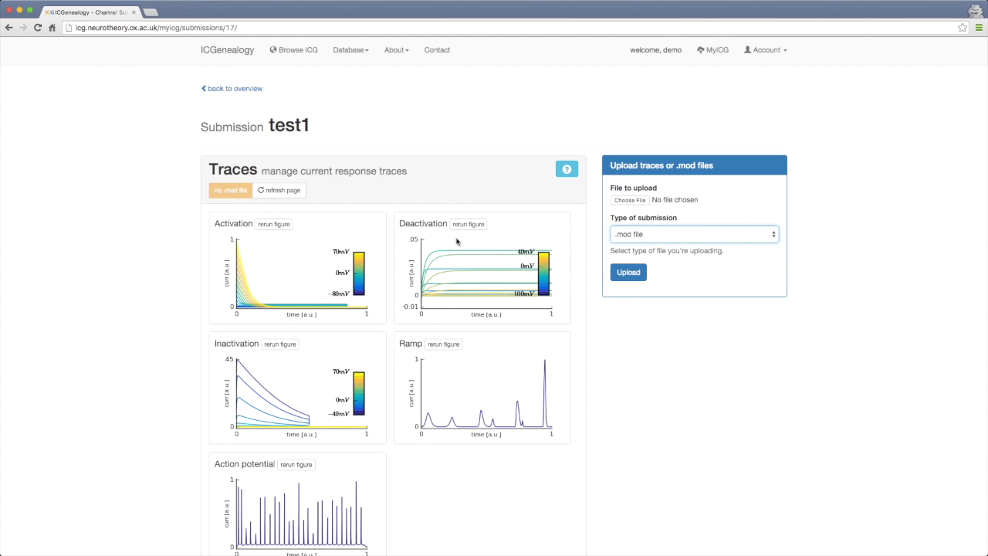
# Scroll through test1's Scores, Results and trace plots, returning to best matches 7, 6, 9, 4
pyautogui.scroll(-3, 454, 278)
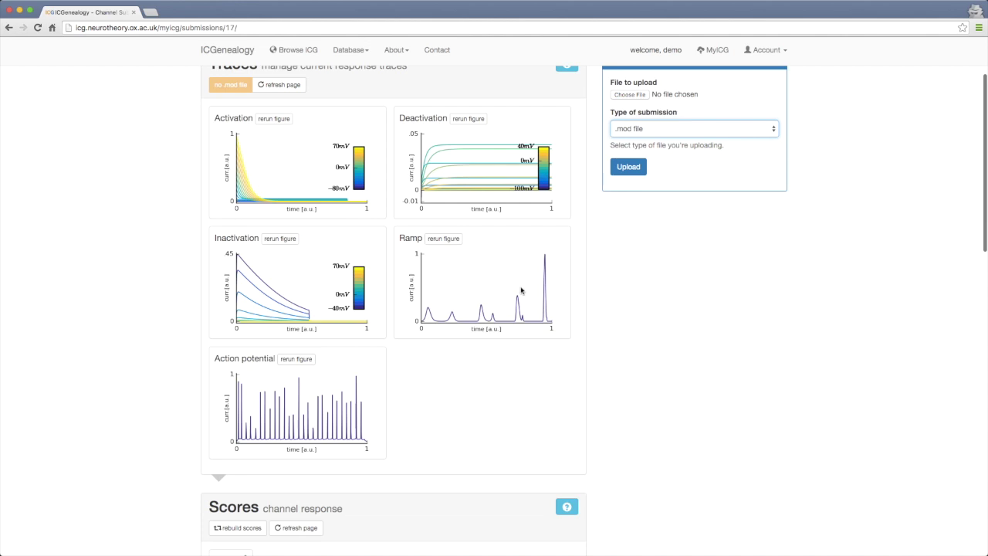
pyautogui.scroll(-4, 521, 290)
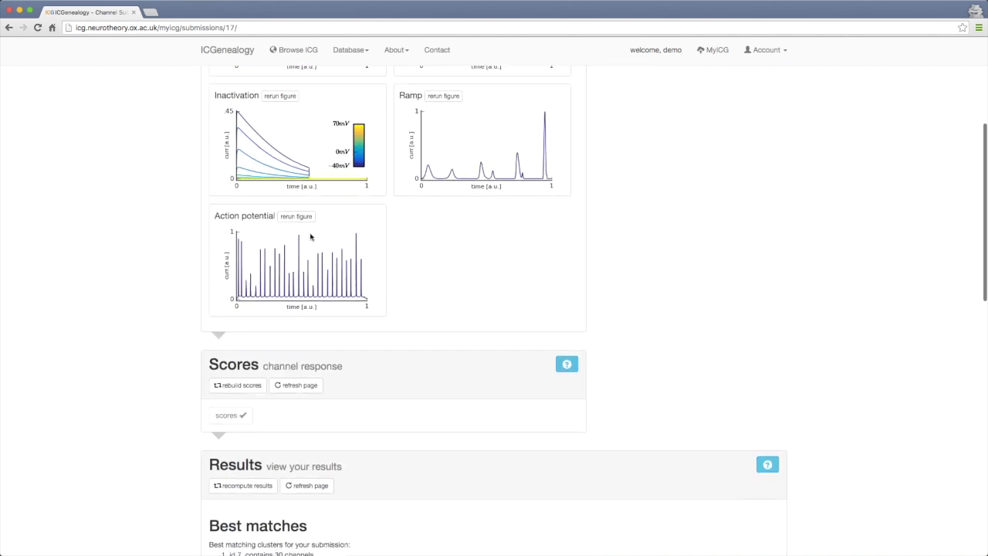
pyautogui.scroll(-3, 384, 287)
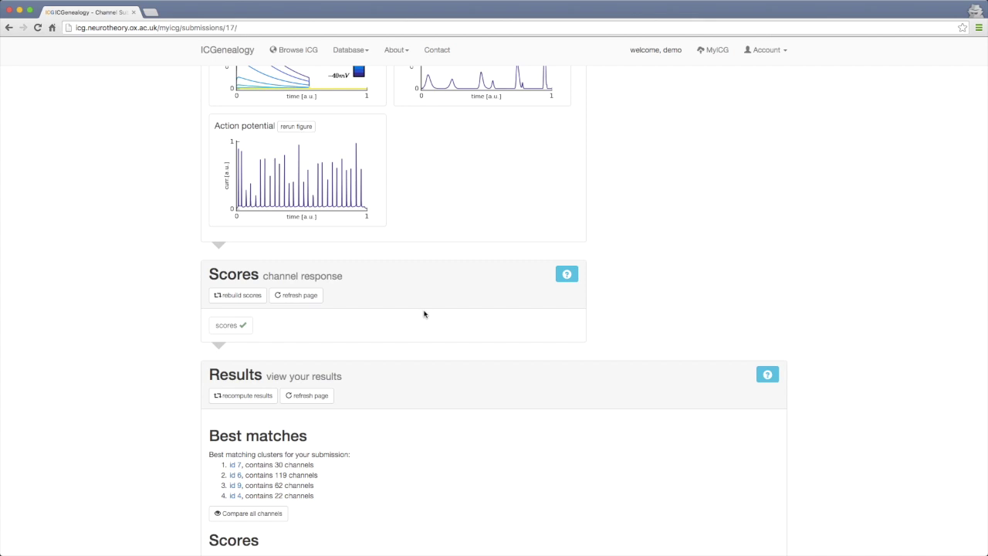
pyautogui.scroll(-3, 424, 313)
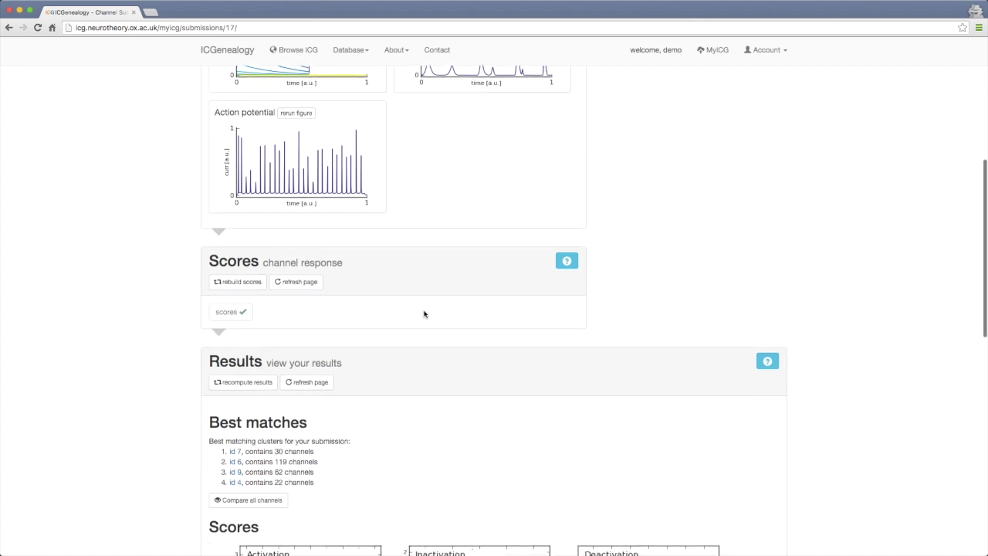
pyautogui.scroll(-4, 423, 314)
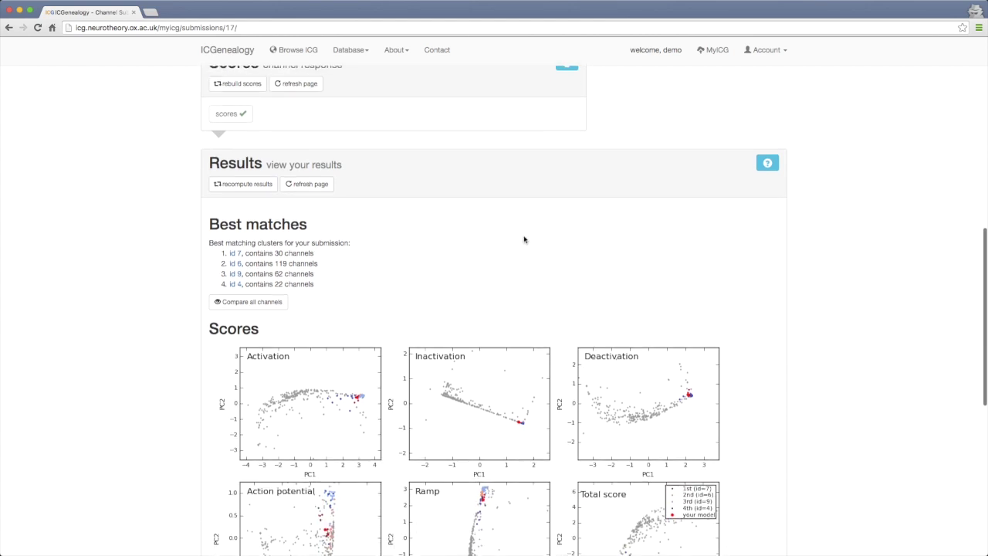
pyautogui.scroll(-2, 525, 240)
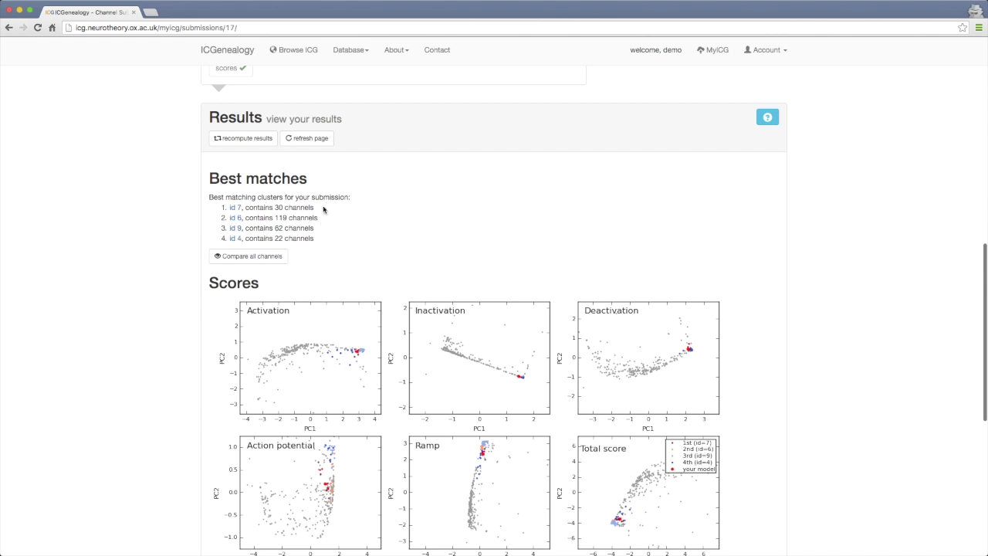
pyautogui.scroll(-3, 332, 255)
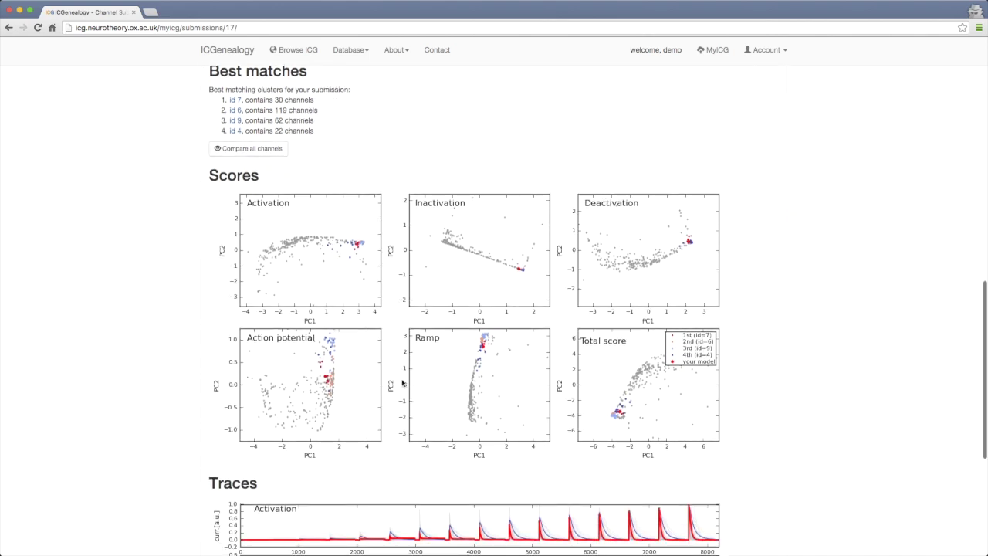
pyautogui.scroll(-7, 312, 378)
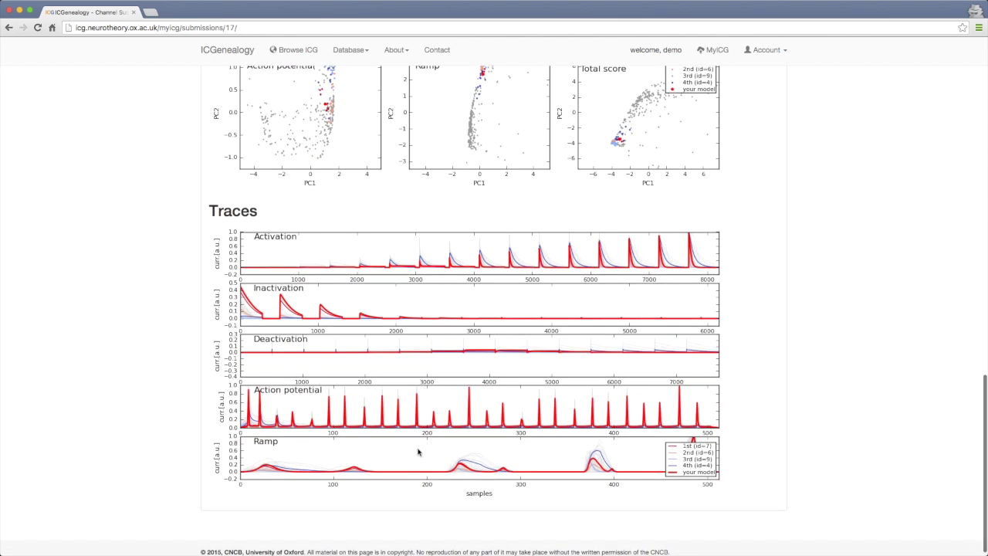
pyautogui.scroll(9, 419, 452)
pyautogui.scroll(2, 418, 452)
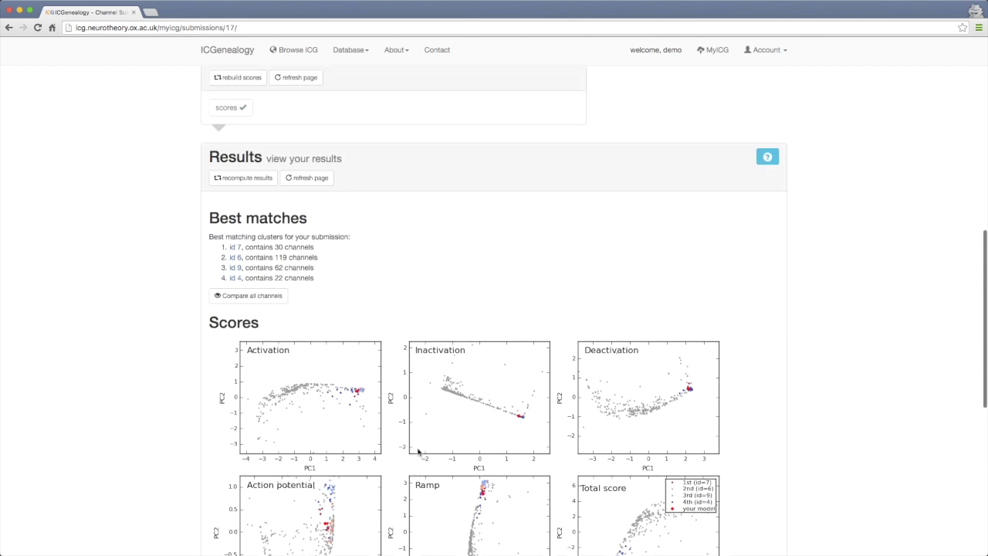
# Open the comparison of test1 with cluster id 7's 30 channels, then return home
pyautogui.click(235, 248)
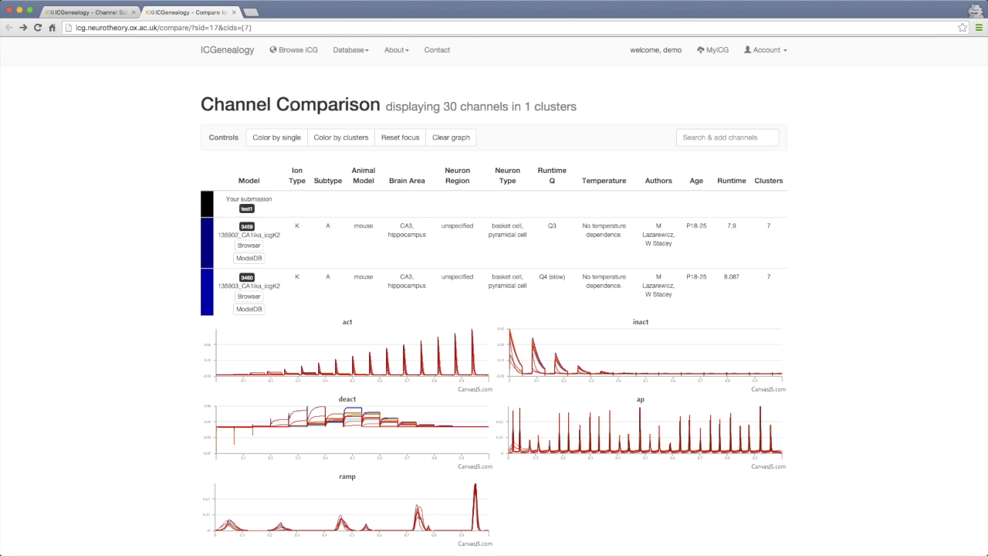
pyautogui.click(240, 52)
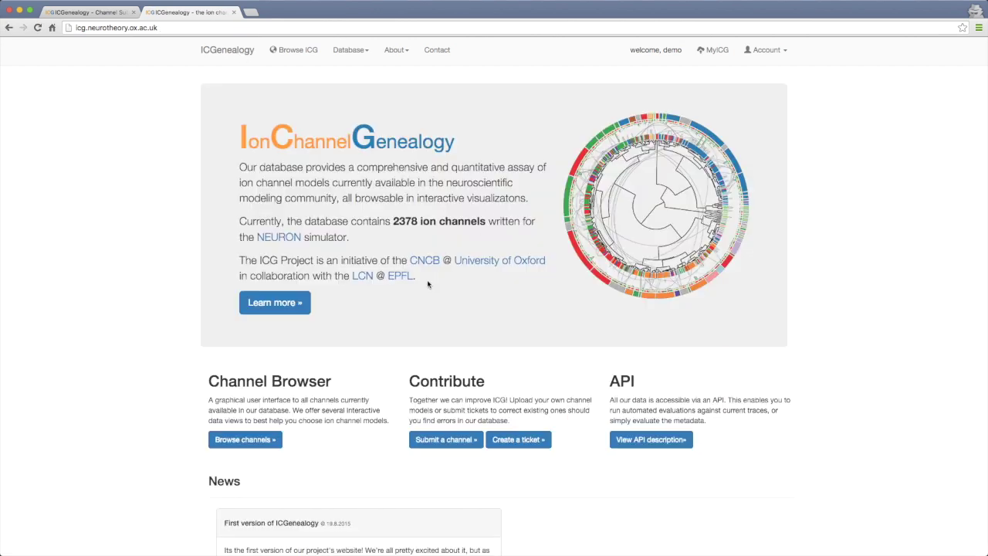
# Visit the User's Manual and FAQ pages, ending on the Contact us query form
pyautogui.click(352, 52)
pyautogui.click(394, 54)
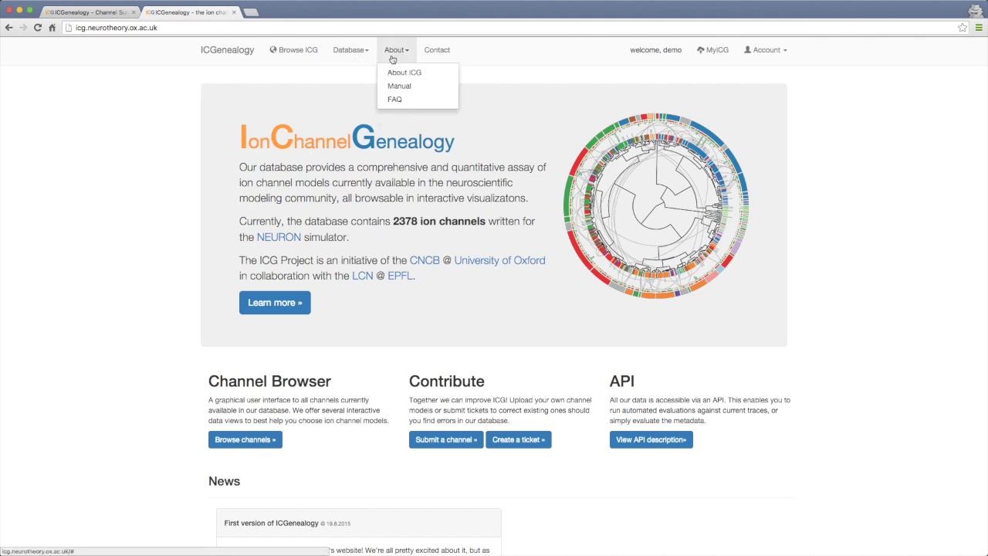
pyautogui.click(397, 84)
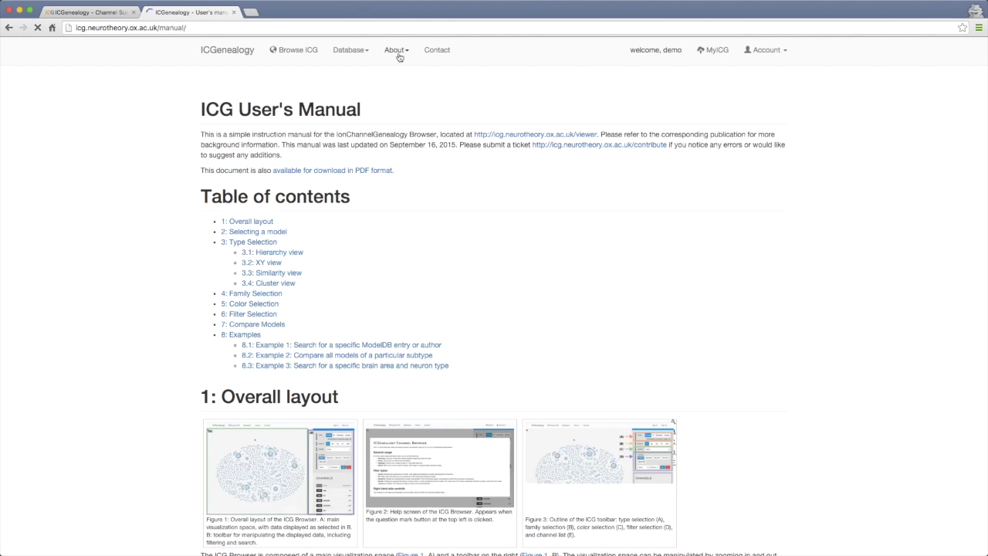
pyautogui.click(398, 52)
pyautogui.click(410, 99)
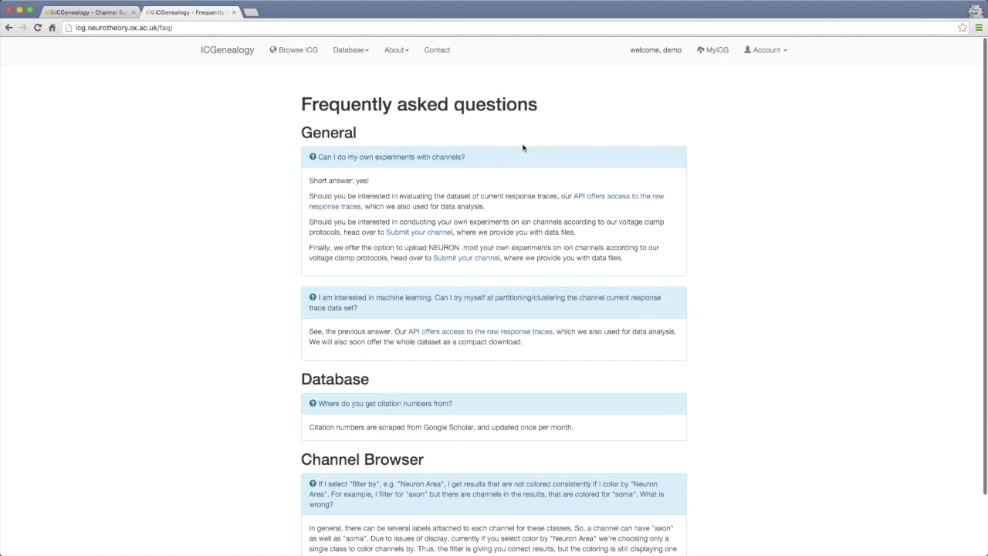
pyautogui.click(450, 56)
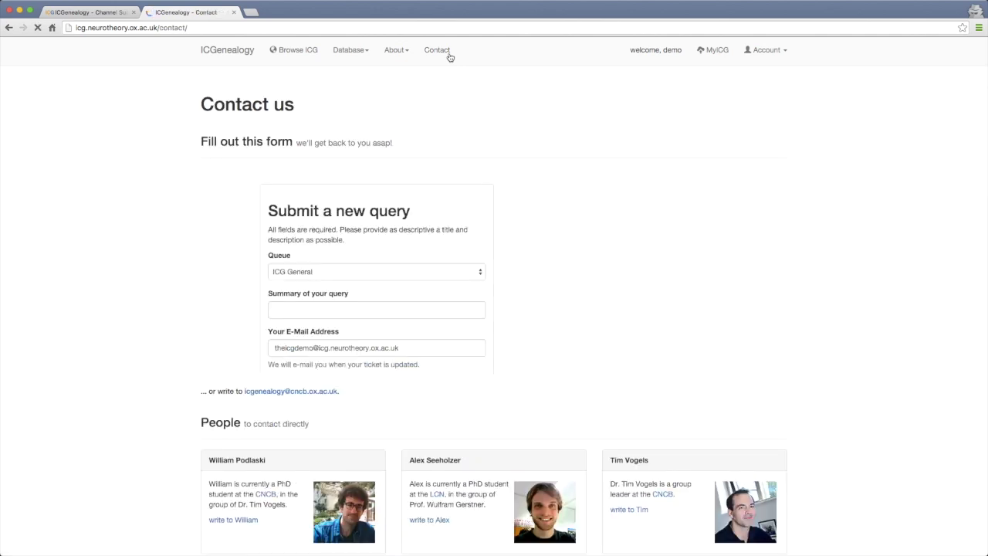
pyautogui.scroll(-2, 221, 185)
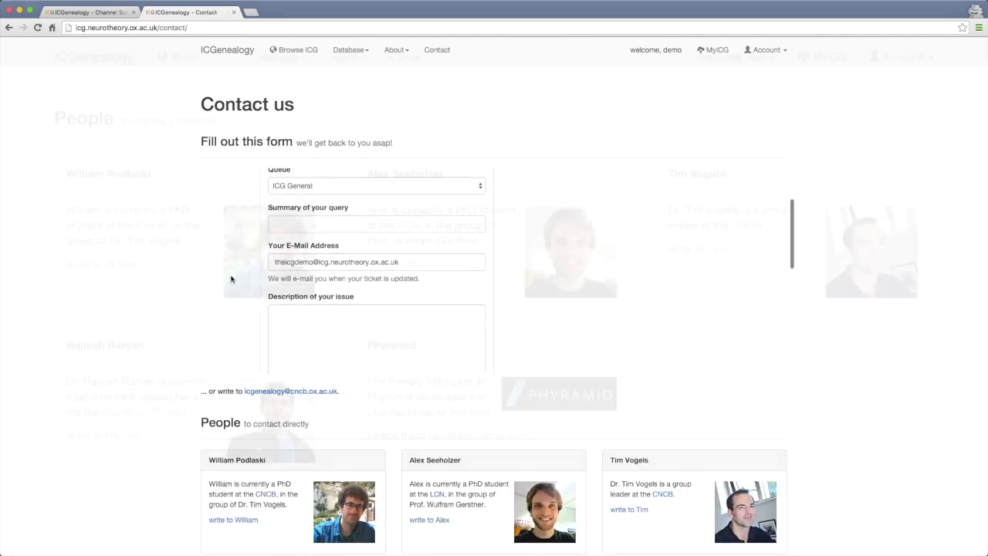